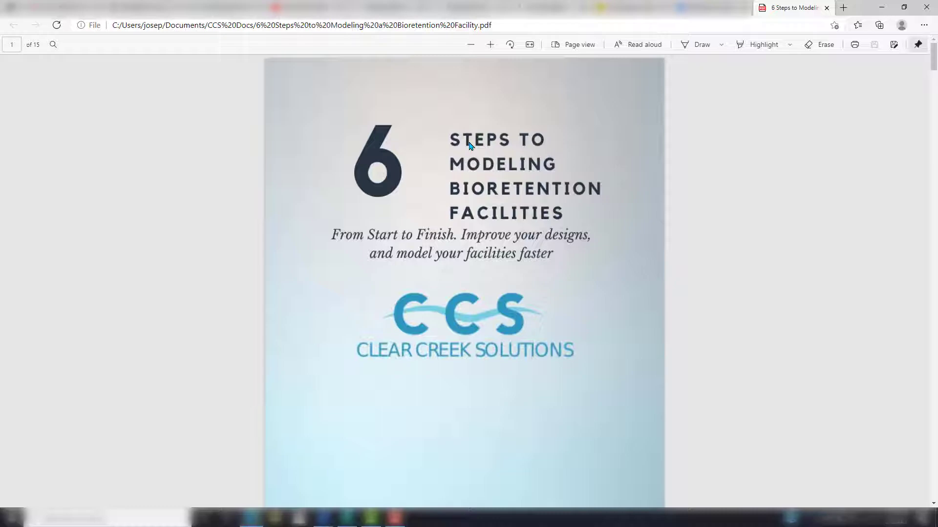
Step: Look through the cover and introduction pages of the bioretention modeling guide PDF
{"action": "scroll", "coordinate": [468, 145], "scroll_direction": "down", "scroll_amount": 15}
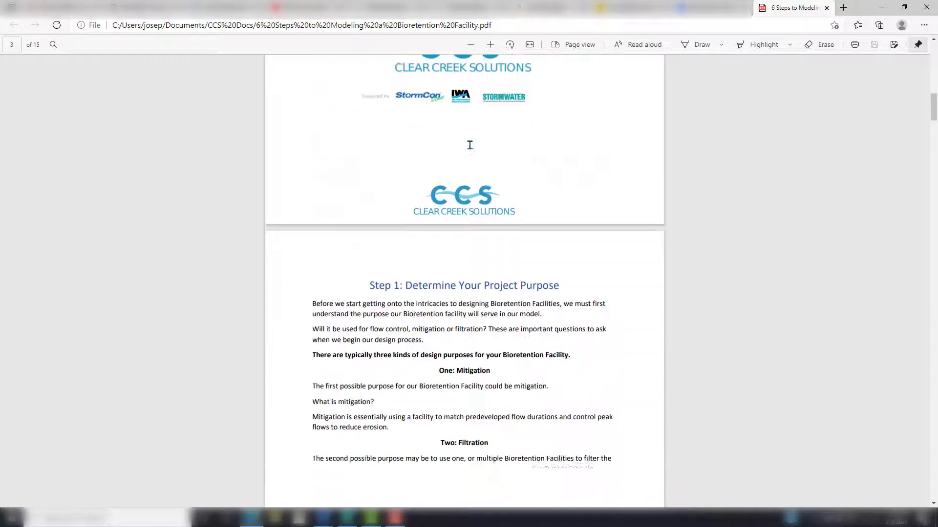
{"action": "scroll", "coordinate": [470, 145], "scroll_direction": "up", "scroll_amount": 10}
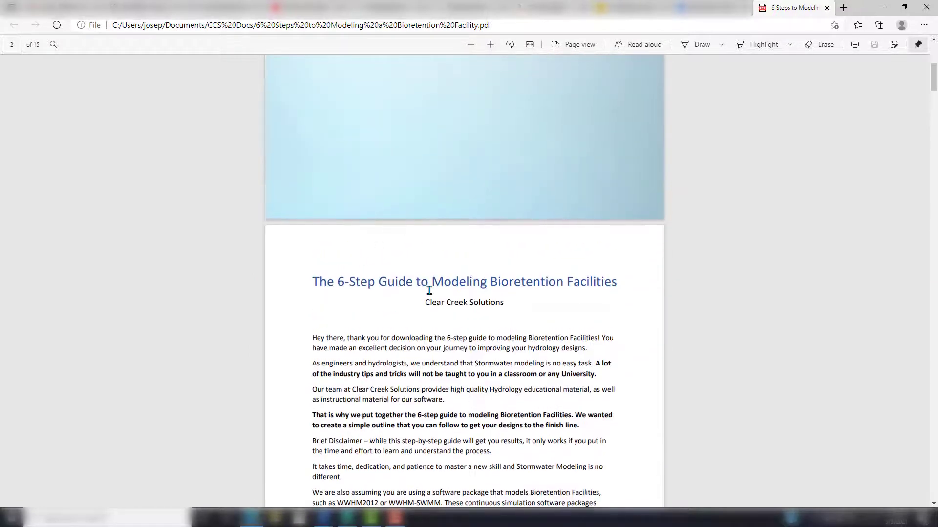
{"action": "scroll", "coordinate": [429, 291], "scroll_direction": "up", "scroll_amount": 6}
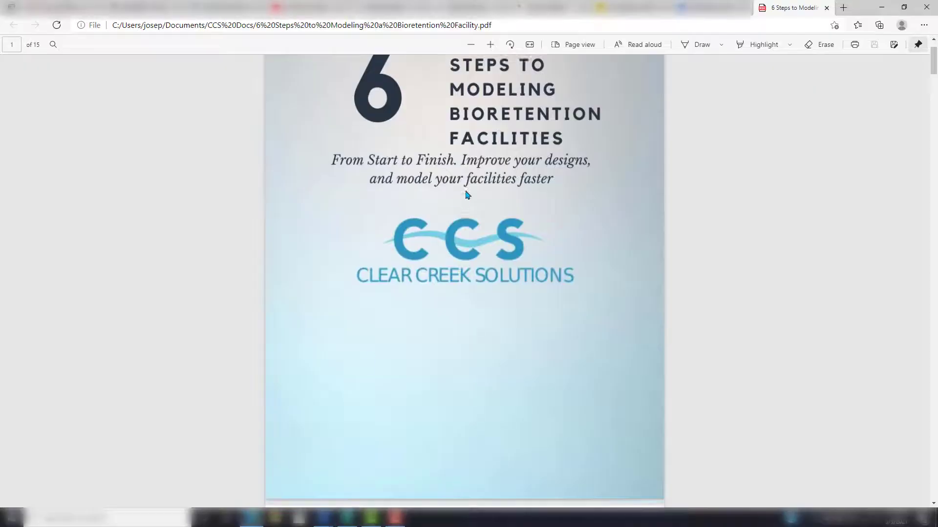
{"action": "scroll", "coordinate": [466, 191], "scroll_direction": "down", "scroll_amount": 6}
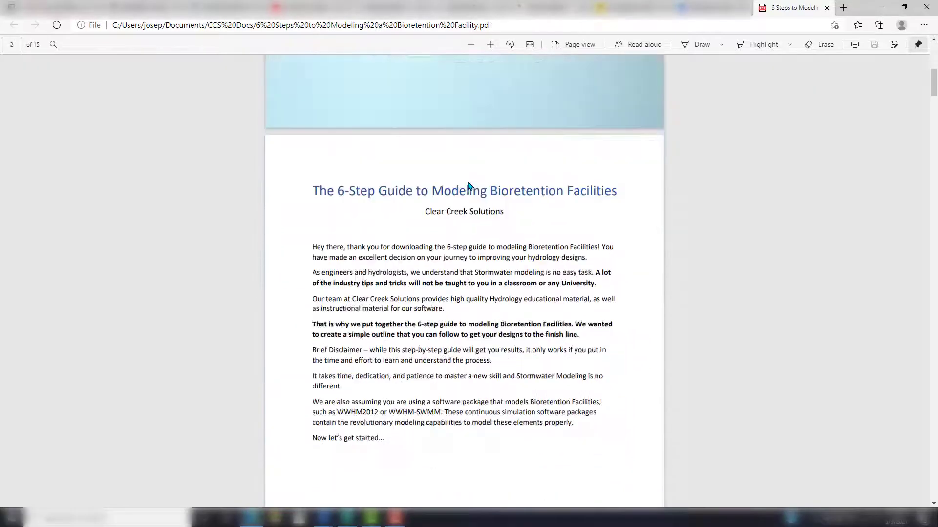
{"action": "scroll", "coordinate": [470, 184], "scroll_direction": "down", "scroll_amount": 1}
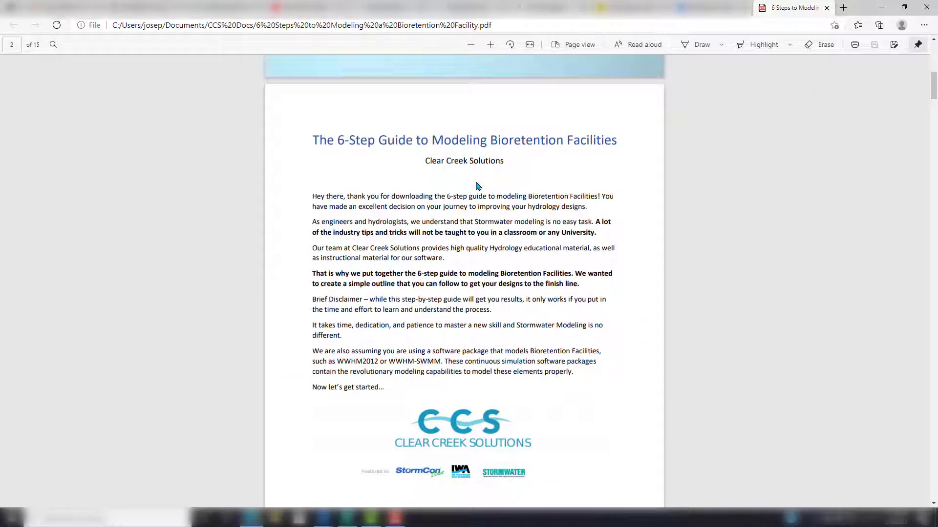
{"action": "scroll", "coordinate": [478, 186], "scroll_direction": "down", "scroll_amount": 1}
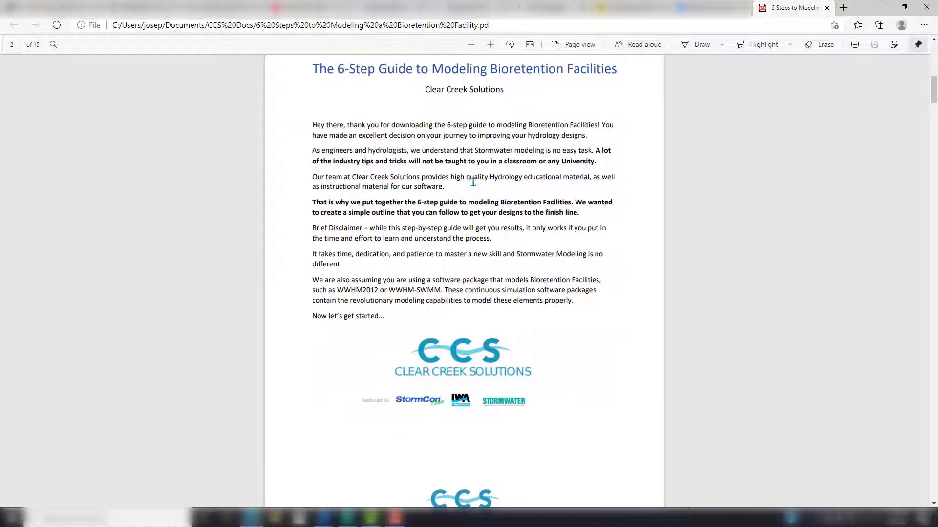
Step: Read Step 1 on project purpose and Step 2 on basin setup and project location in the guide
{"action": "scroll", "coordinate": [486, 178], "scroll_direction": "down", "scroll_amount": 8}
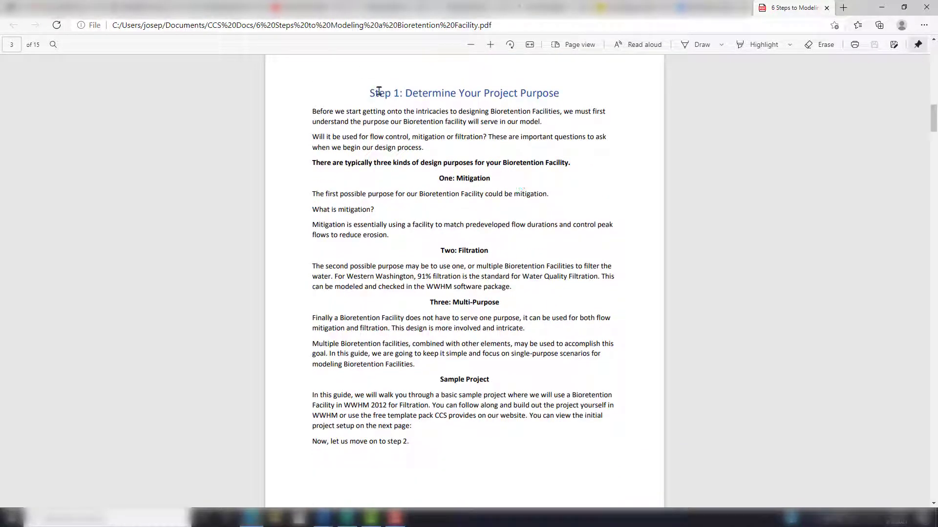
{"action": "left_click_drag", "start_coordinate": [379, 91], "coordinate": [605, 113]}
{"action": "left_click", "coordinate": [547, 229]}
{"action": "scroll", "coordinate": [496, 264], "scroll_direction": "down", "scroll_amount": 2}
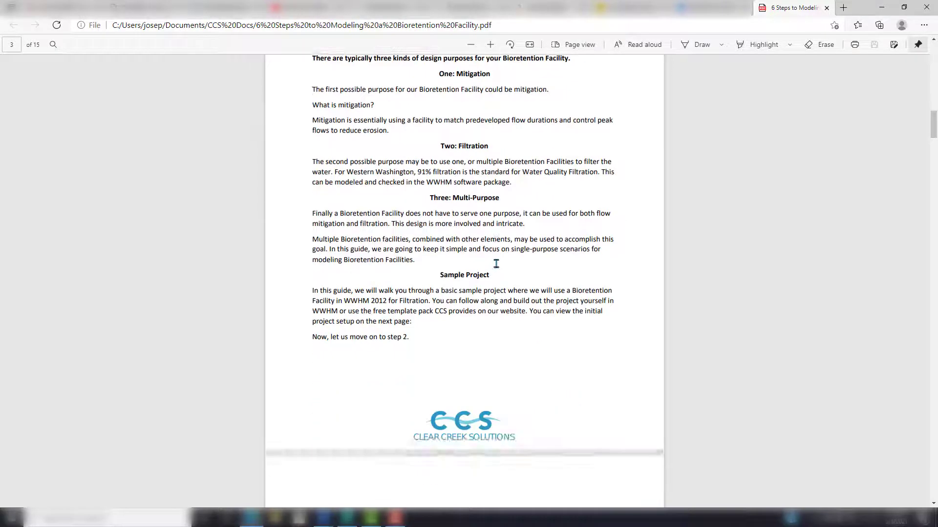
{"action": "scroll", "coordinate": [496, 264], "scroll_direction": "down", "scroll_amount": 10}
{"action": "scroll", "coordinate": [539, 331], "scroll_direction": "up", "scroll_amount": 14}
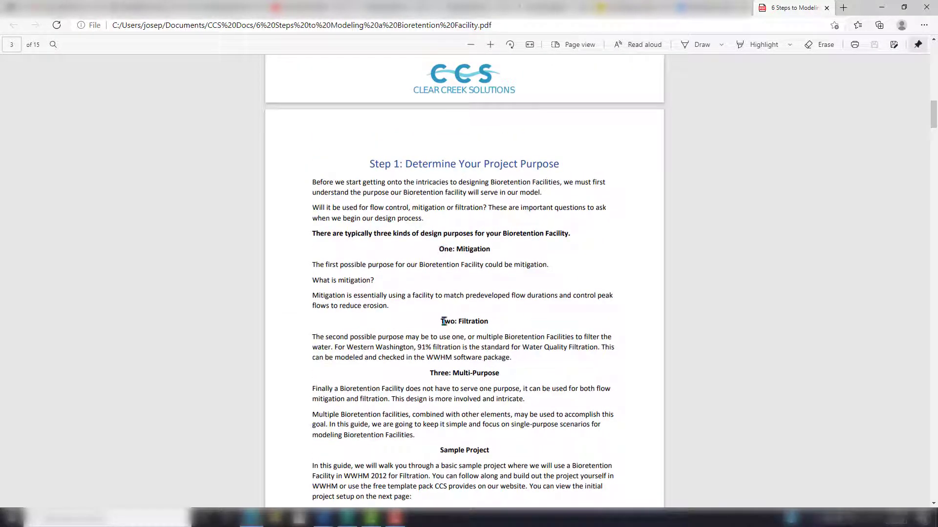
{"action": "scroll", "coordinate": [519, 306], "scroll_direction": "down", "scroll_amount": 13}
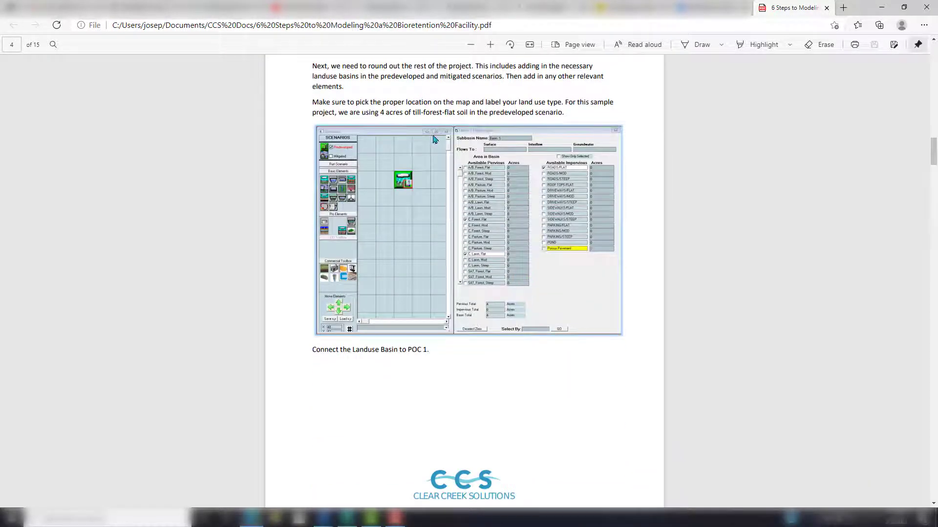
{"action": "scroll", "coordinate": [434, 140], "scroll_direction": "up", "scroll_amount": 1}
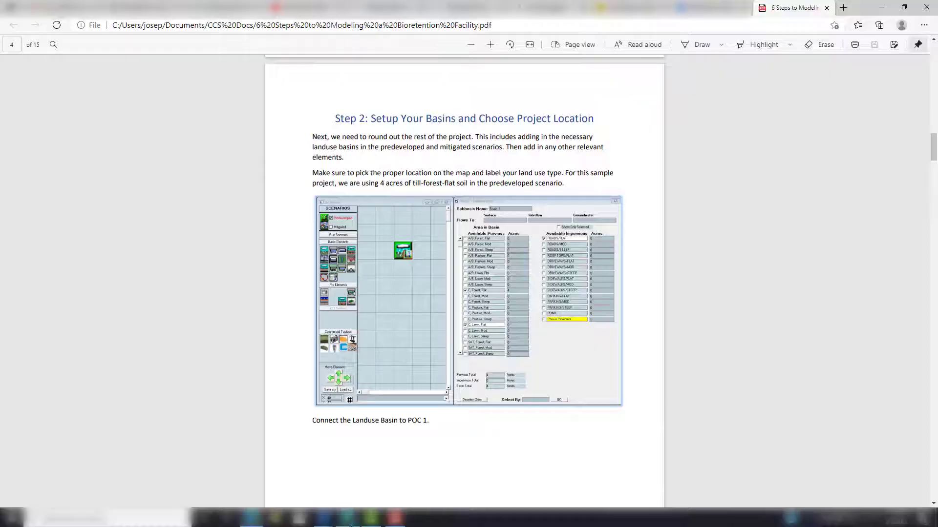
Step: Switch to WWHM2012 and place a landuse basin in the Predeveloped schematic with 4 acres of C, Forest, Flat
{"action": "key", "text": "alt+Tab"}
{"action": "left_click", "coordinate": [32, 43]}
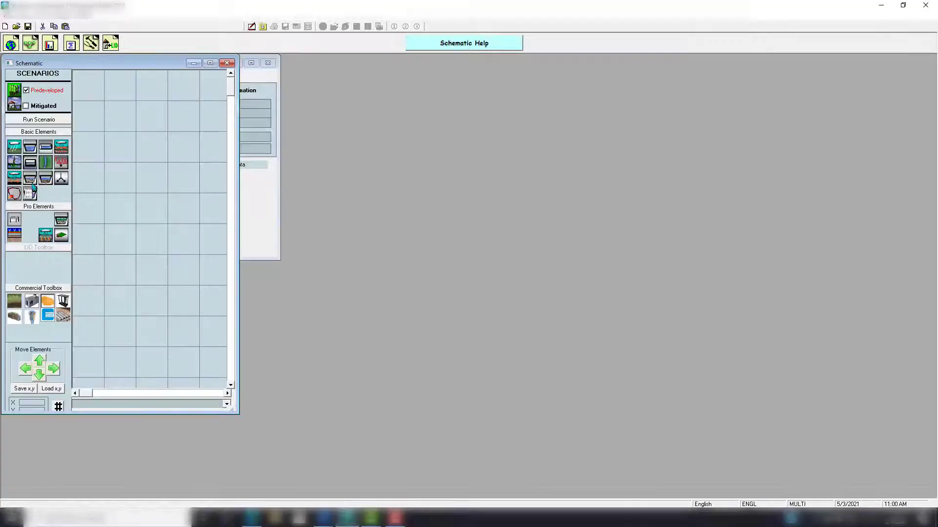
{"action": "left_click_drag", "start_coordinate": [19, 152], "coordinate": [151, 146]}
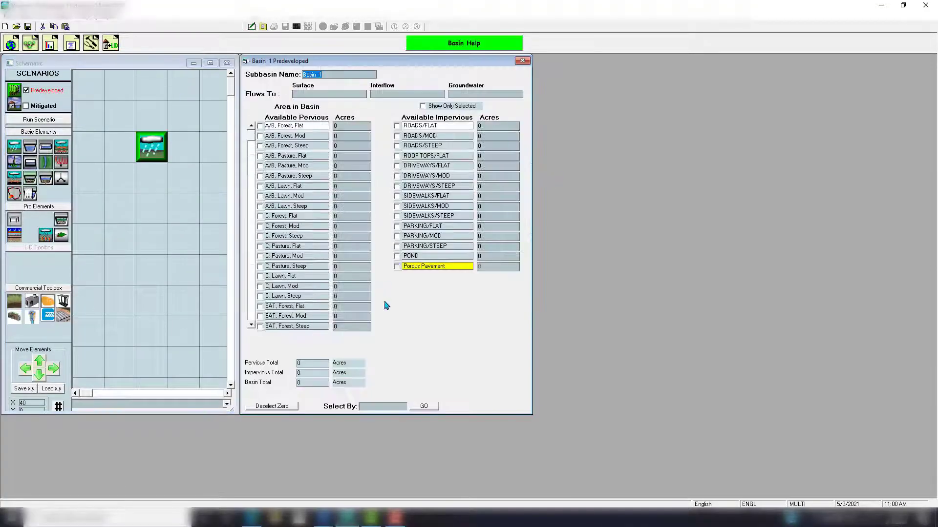
{"action": "left_click", "coordinate": [343, 217]}
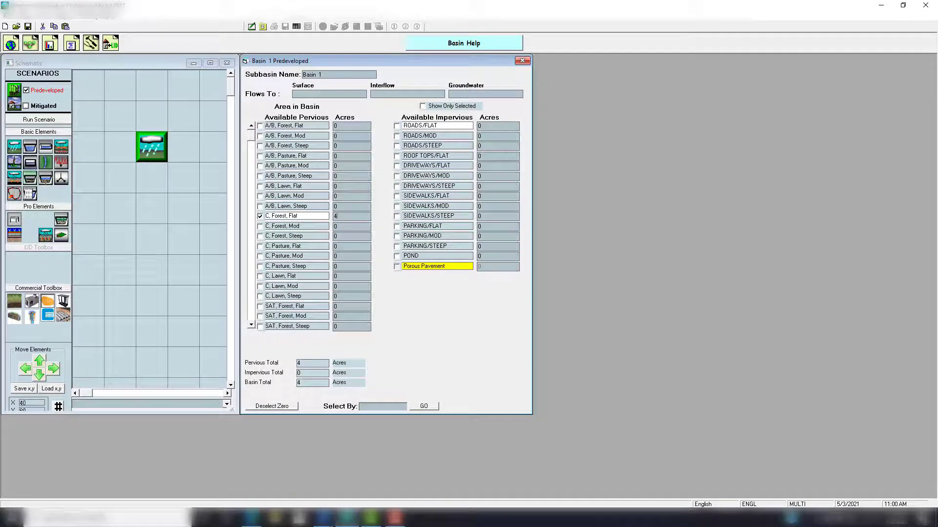
Step: Consult the guide's location page and set the project site at the Olympia Airport gage on the Thurston2012 map in WWHM2012
{"action": "key", "text": "alt+Tab"}
{"action": "scroll", "coordinate": [464, 284], "scroll_direction": "down", "scroll_amount": 10}
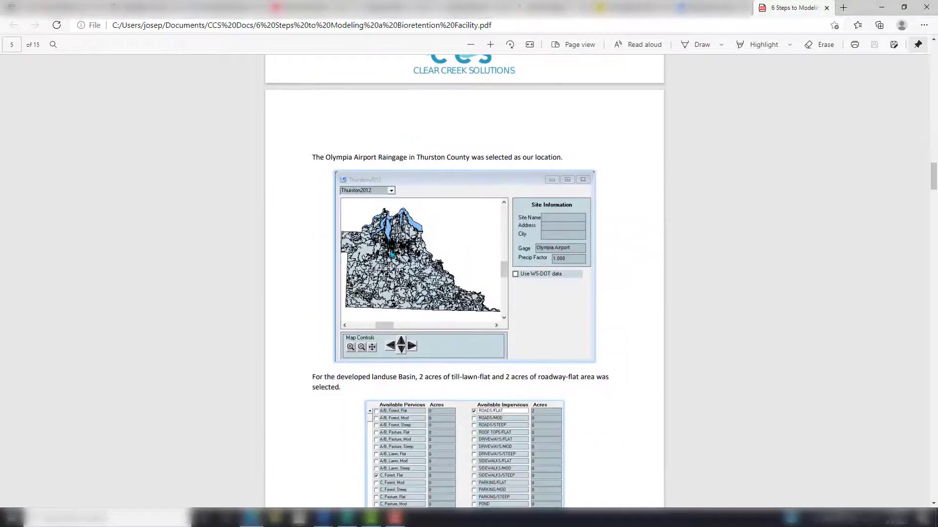
{"action": "left_click", "coordinate": [252, 519]}
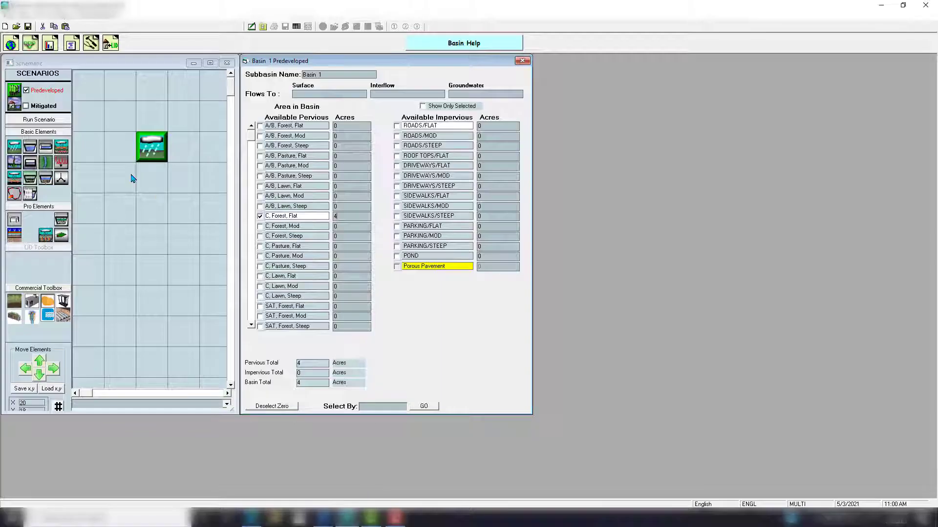
{"action": "left_click", "coordinate": [12, 44]}
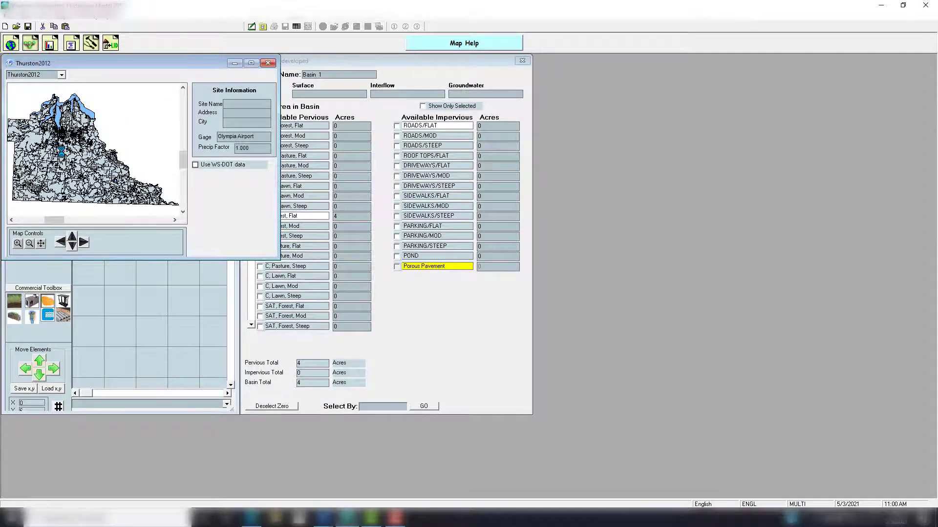
{"action": "left_click", "coordinate": [61, 150]}
{"action": "left_click", "coordinate": [268, 62]}
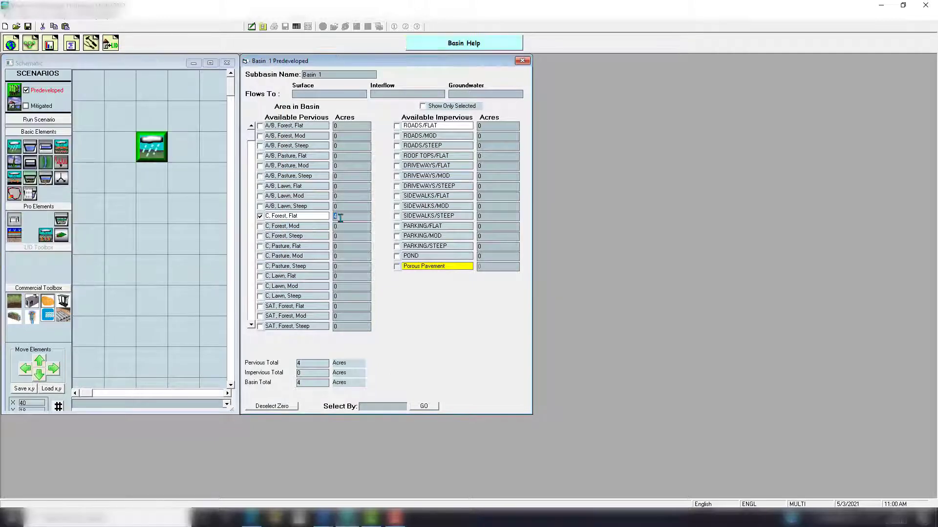
Step: Connect the predeveloped basin to Point of Compliance 1 with Surface Flow and Interflow selected
{"action": "right_click", "coordinate": [151, 153]}
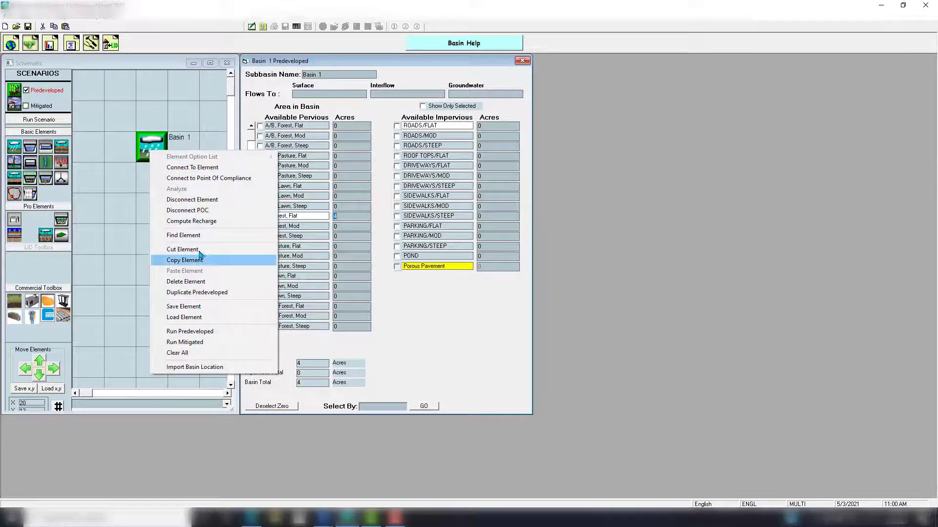
{"action": "left_click", "coordinate": [213, 178]}
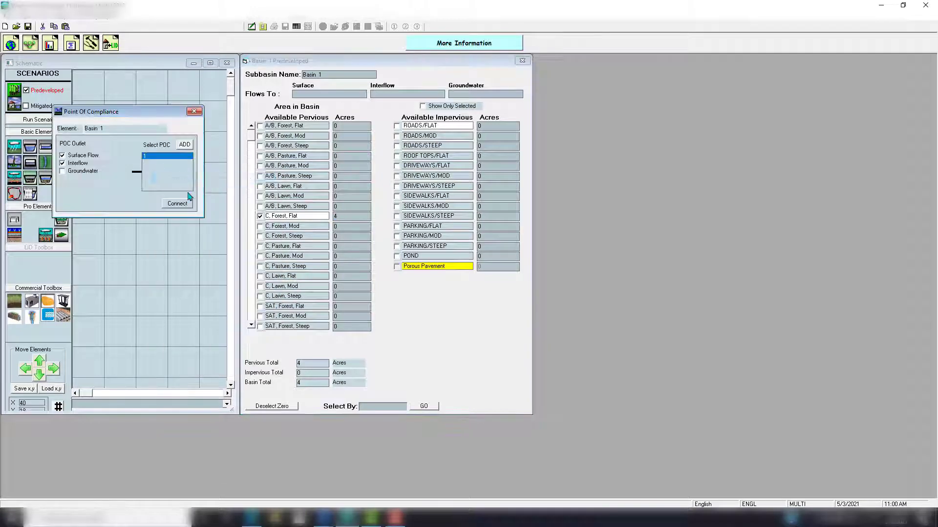
{"action": "left_click", "coordinate": [177, 203]}
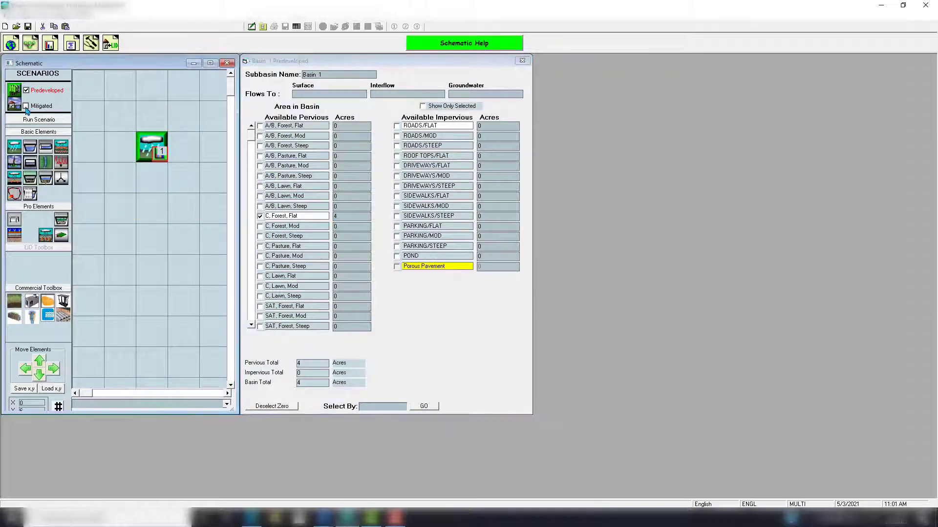
Step: Add a basin to the Mitigated scenario and, following the guide, assign it 2 acres of C, Lawn, Flat and 2 acres of ROADS/FLAT
{"action": "left_click", "coordinate": [26, 106]}
{"action": "left_click", "coordinate": [155, 151]}
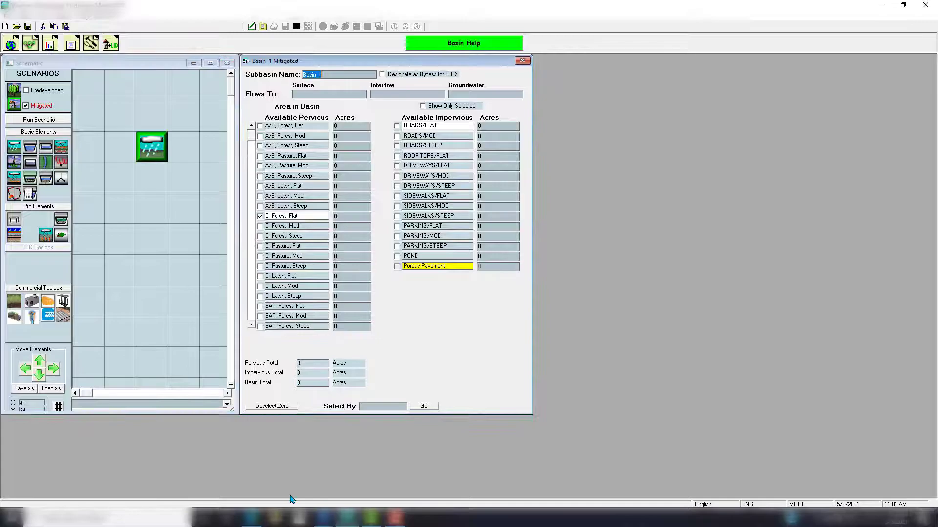
{"action": "left_click", "coordinate": [251, 518]}
{"action": "scroll", "coordinate": [488, 320], "scroll_direction": "down", "scroll_amount": 9}
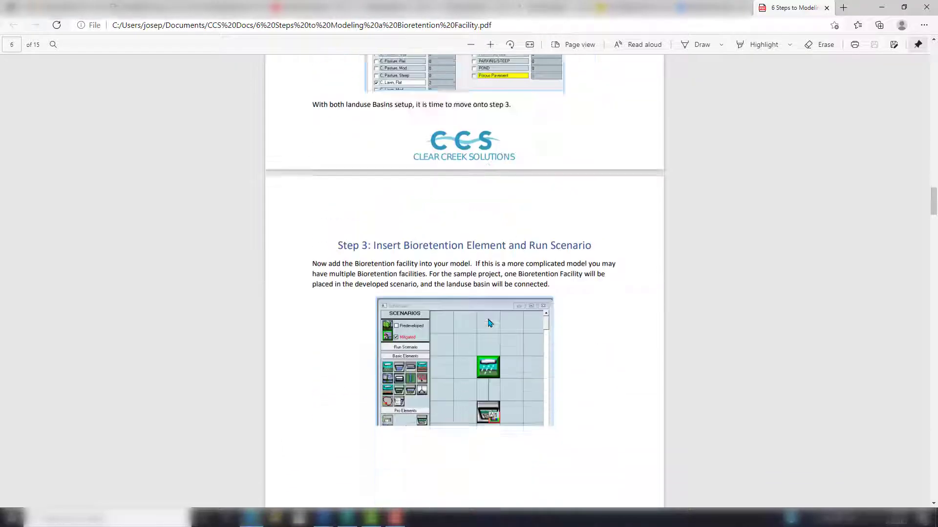
{"action": "scroll", "coordinate": [490, 322], "scroll_direction": "up", "scroll_amount": 6}
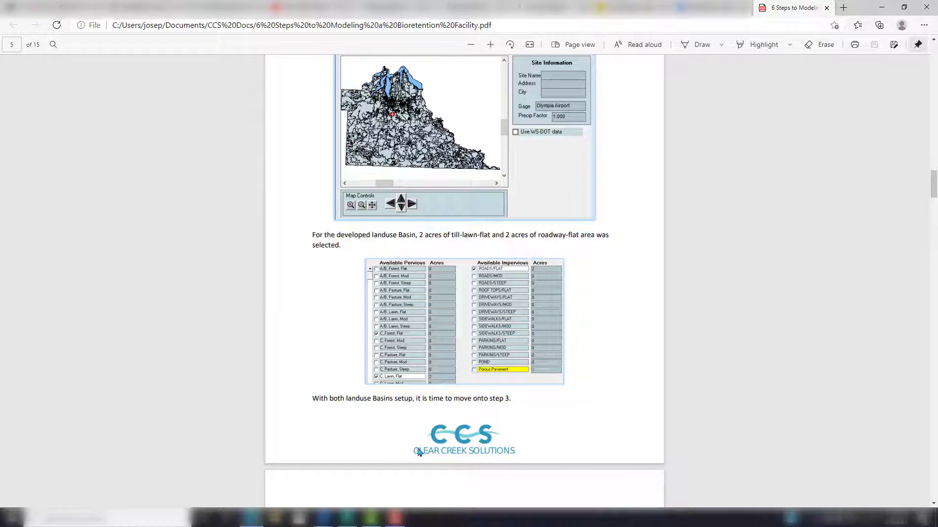
{"action": "left_click", "coordinate": [345, 518]}
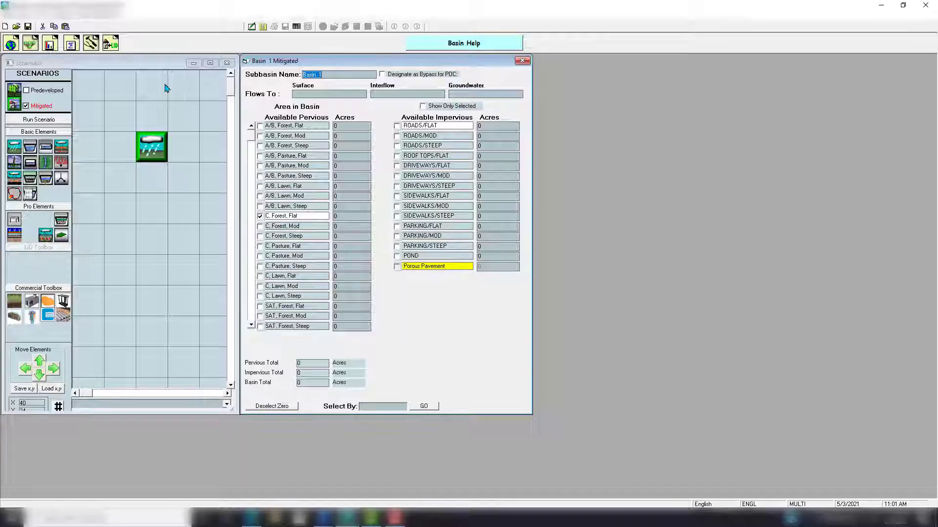
{"action": "left_click", "coordinate": [346, 278]}
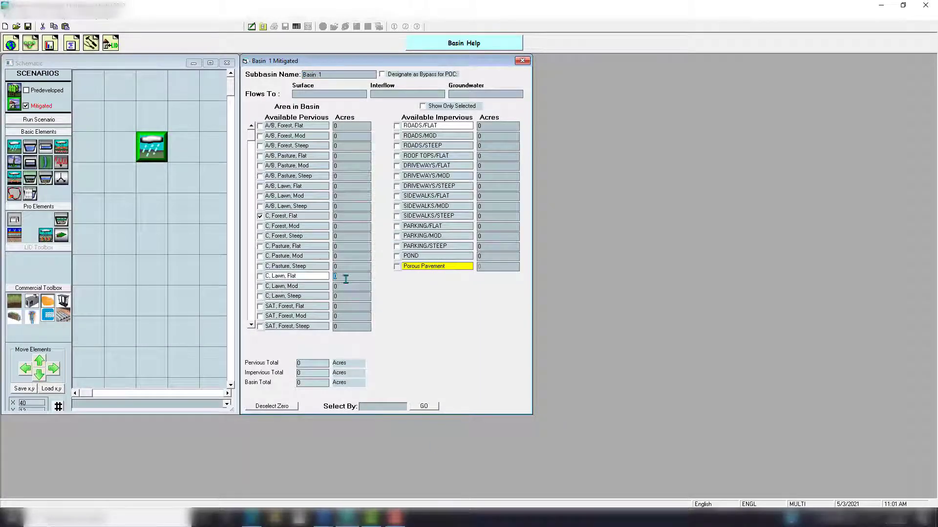
{"action": "type", "text": "2"}
{"action": "left_click", "coordinate": [478, 125]}
Step: Check Step 3 of the guide and place a bioretention element below the mitigated basin in the WWHM2012 schematic
{"action": "left_click", "coordinate": [251, 518]}
{"action": "scroll", "coordinate": [456, 329], "scroll_direction": "down", "scroll_amount": 5}
{"action": "scroll", "coordinate": [456, 329], "scroll_direction": "down", "scroll_amount": 3}
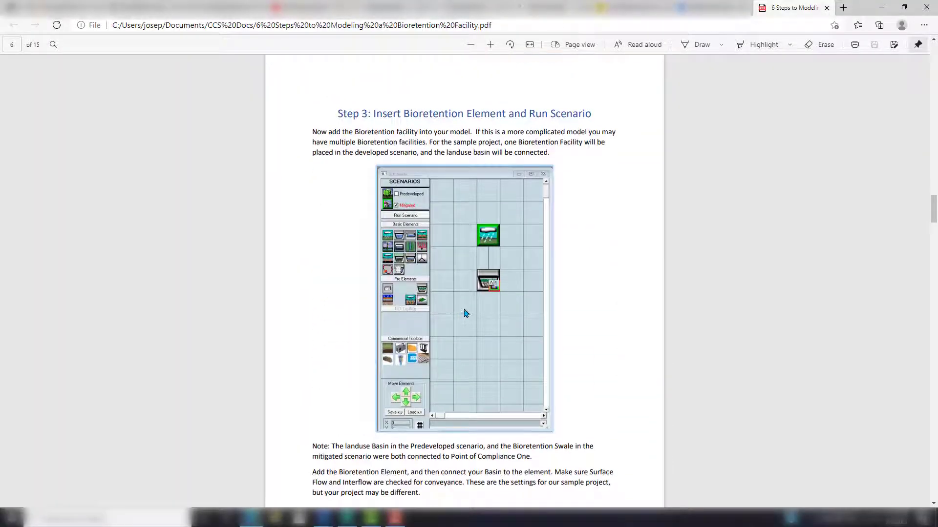
{"action": "scroll", "coordinate": [537, 117], "scroll_direction": "down", "scroll_amount": 2}
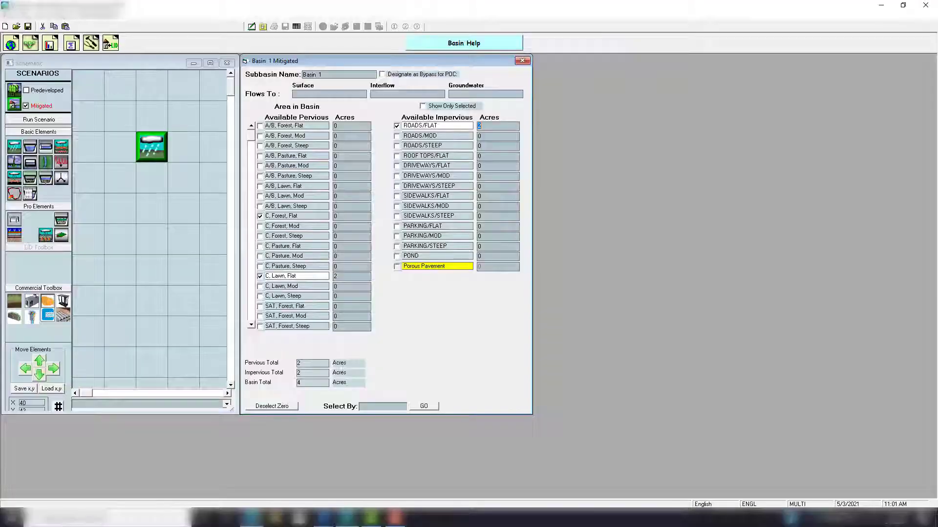
{"action": "left_click", "coordinate": [347, 517]}
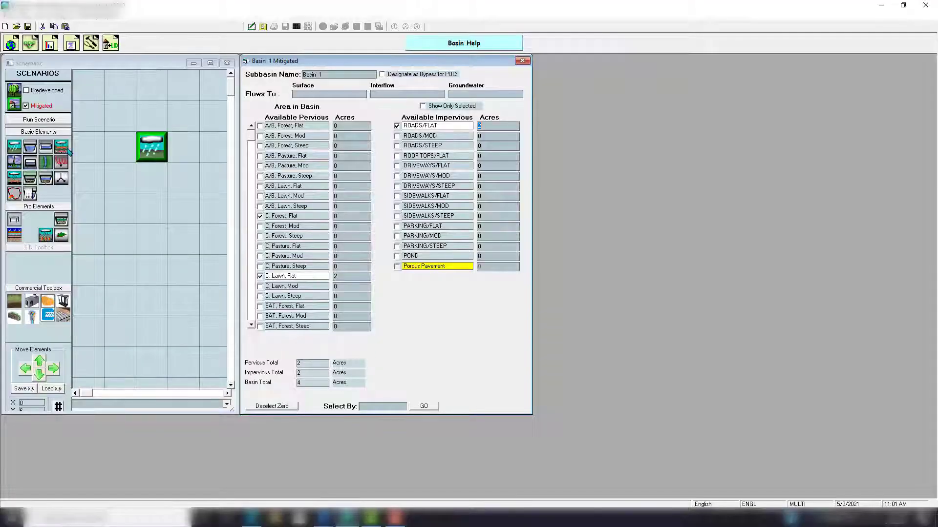
{"action": "left_click_drag", "start_coordinate": [62, 218], "coordinate": [147, 207]}
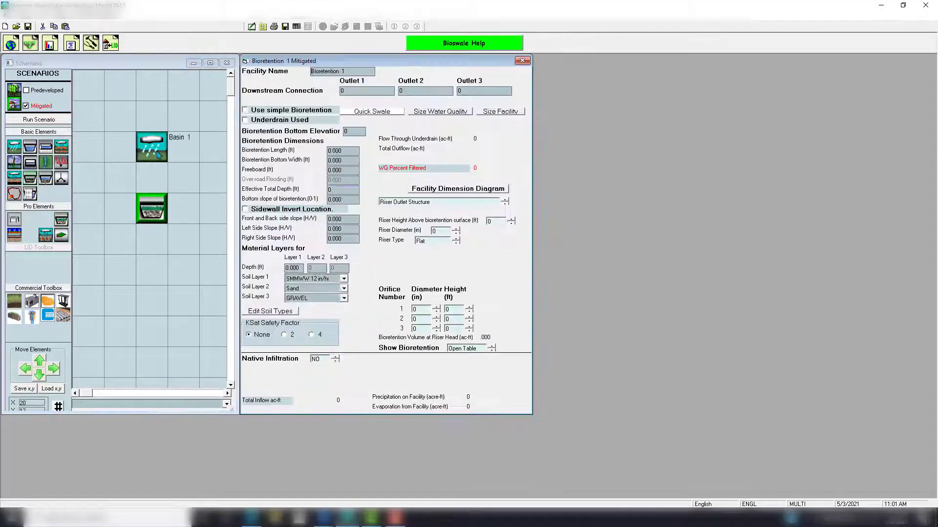
Step: Connect the mitigated basin to the bioretention element with Surface Flow and Interflow, checking these settings against the guide
{"action": "right_click", "coordinate": [157, 152]}
{"action": "left_click", "coordinate": [198, 165]}
{"action": "left_click", "coordinate": [146, 209]}
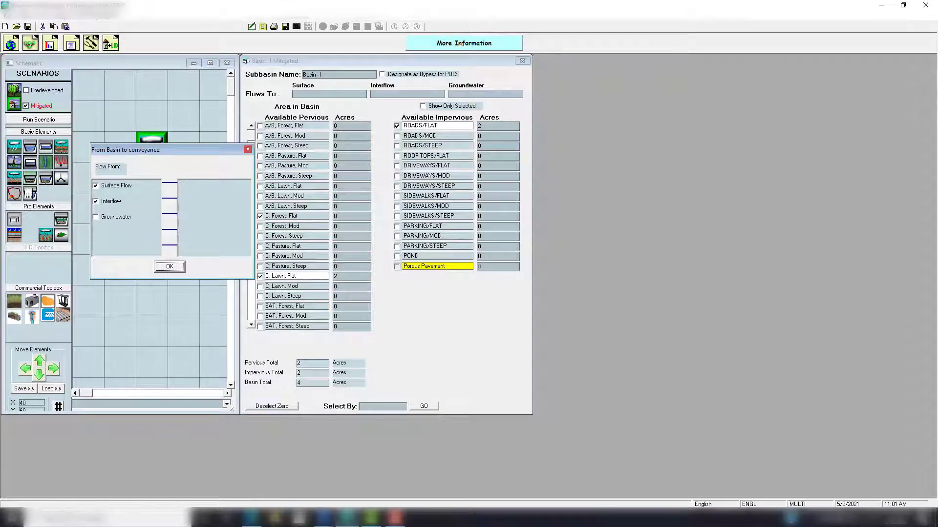
{"action": "key", "text": "alt+Tab"}
{"action": "scroll", "coordinate": [419, 193], "scroll_direction": "down", "scroll_amount": 7}
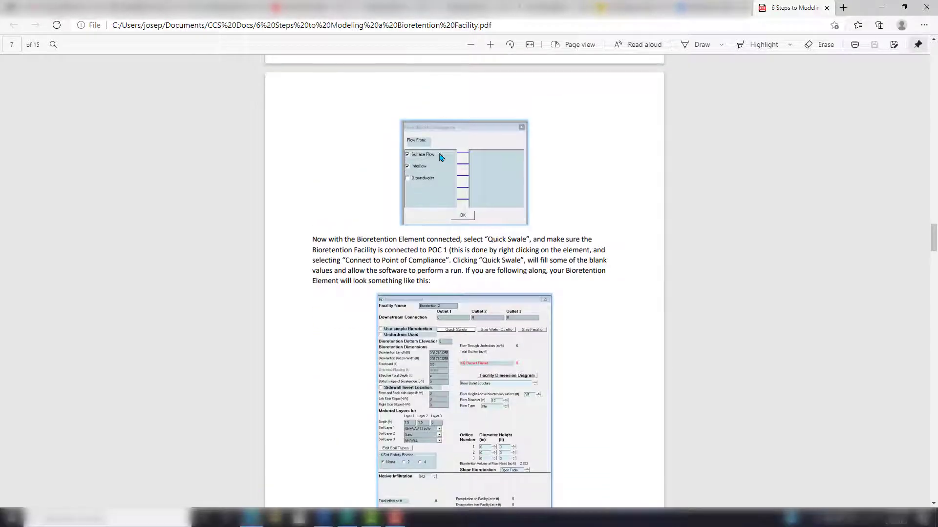
{"action": "scroll", "coordinate": [541, 149], "scroll_direction": "down", "scroll_amount": 2}
{"action": "left_click", "coordinate": [346, 517]}
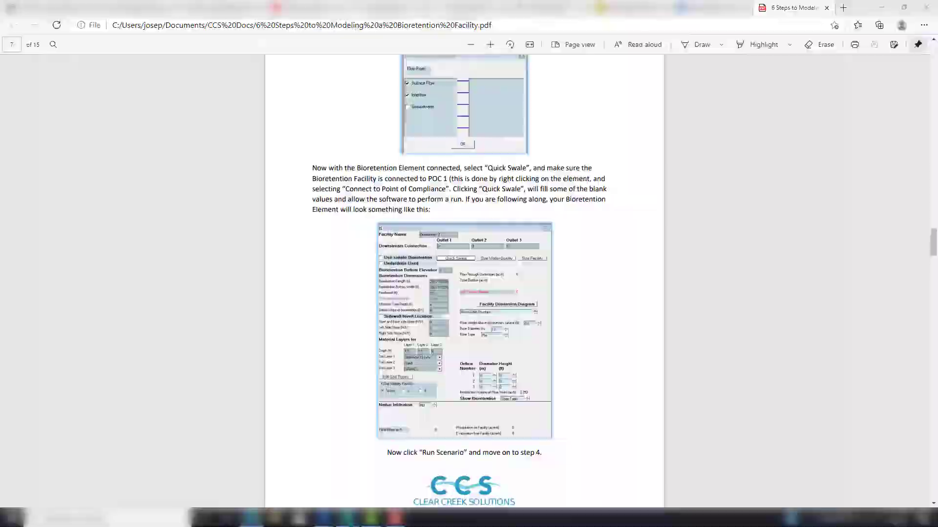
{"action": "left_click", "coordinate": [169, 267]}
Step: Fill in the bioretention facility's starting dimensions with Quick Swale
{"action": "left_click", "coordinate": [159, 200]}
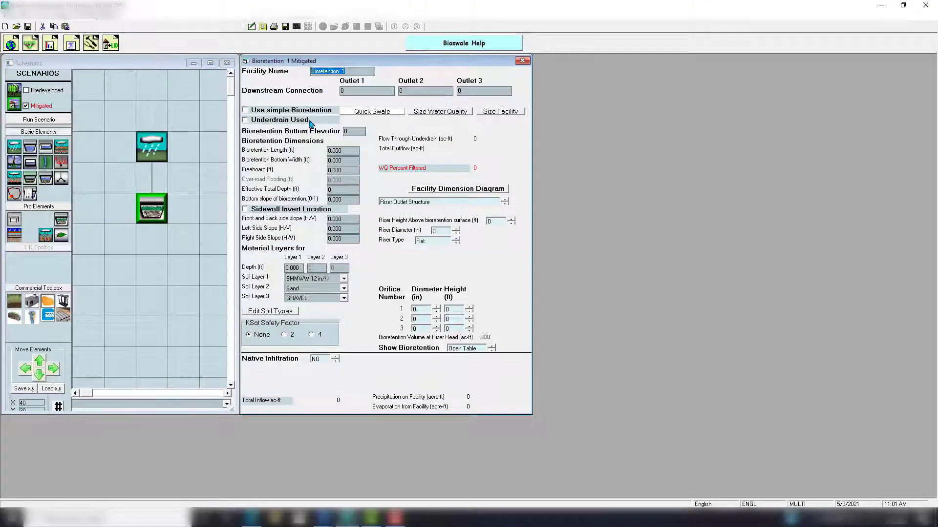
{"action": "left_click", "coordinate": [383, 112]}
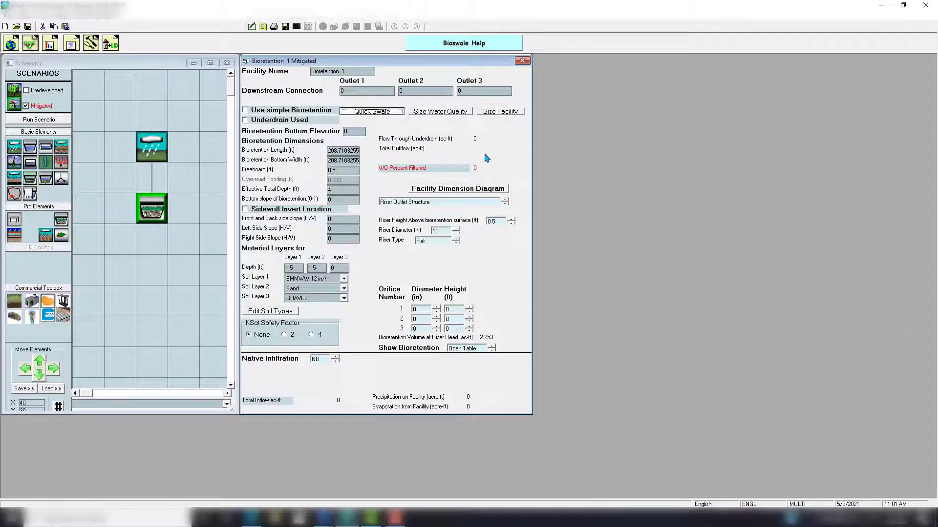
Step: Connect Outlet 1 of the mitigated bioretention element to Point of Compliance 1
{"action": "right_click", "coordinate": [153, 210]}
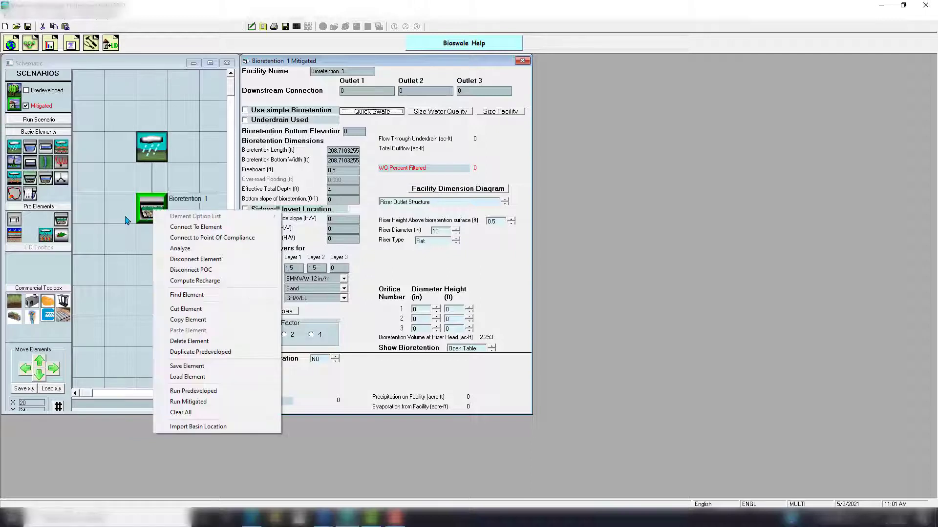
{"action": "left_click", "coordinate": [210, 238]}
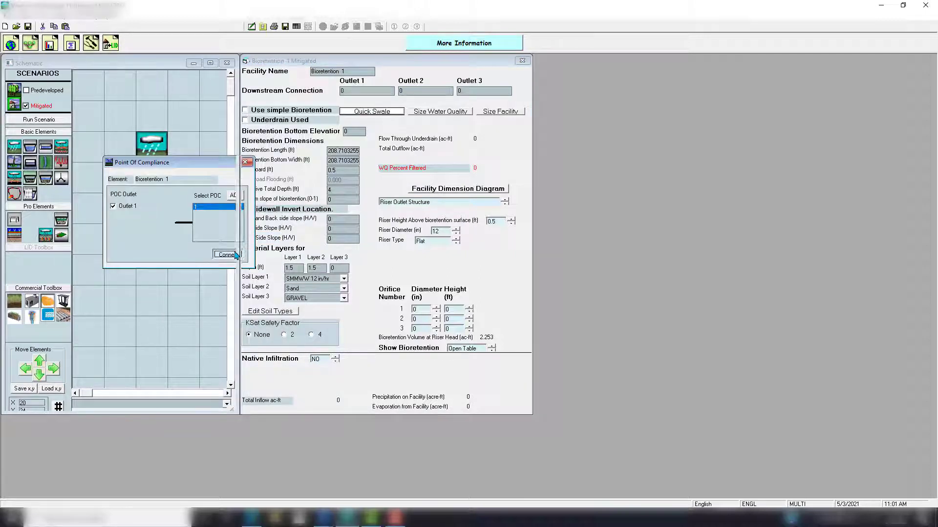
{"action": "left_click", "coordinate": [226, 254]}
Step: Check Step 4 of the PDF guide and enable Underdrain Used and Use simple Bioretention for the facility in WWHM2012
{"action": "key", "text": "alt+Tab"}
{"action": "scroll", "coordinate": [476, 306], "scroll_direction": "down", "scroll_amount": 10}
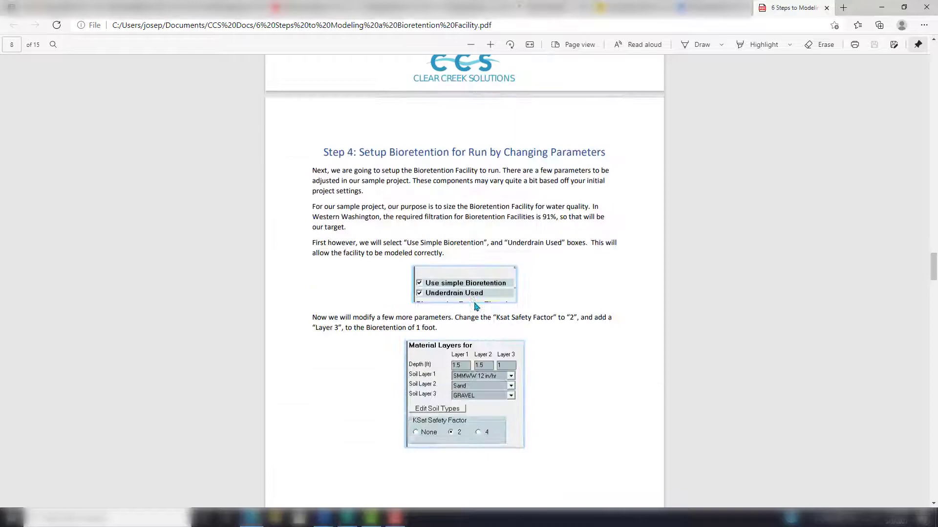
{"action": "scroll", "coordinate": [476, 307], "scroll_direction": "down", "scroll_amount": 2}
{"action": "scroll", "coordinate": [461, 225], "scroll_direction": "up", "scroll_amount": 15}
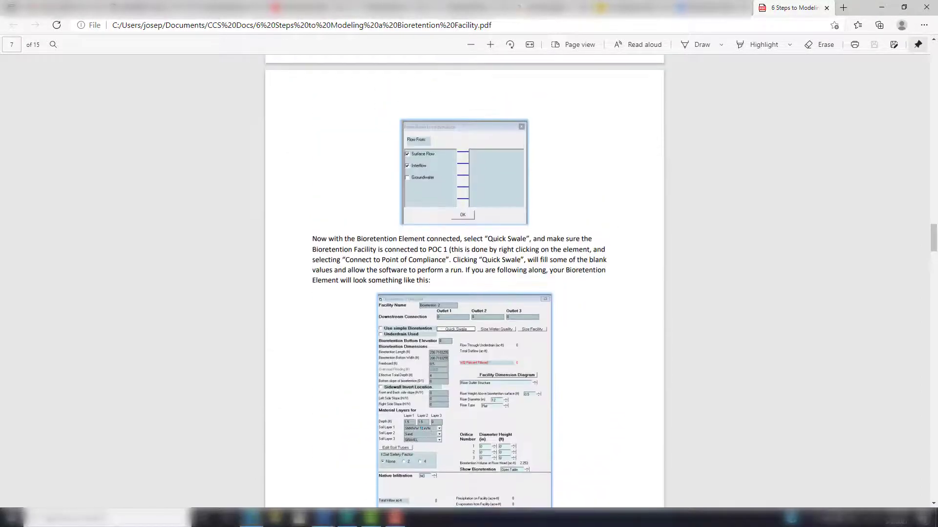
{"action": "key", "text": "alt+Tab"}
{"action": "left_click", "coordinate": [245, 121]}
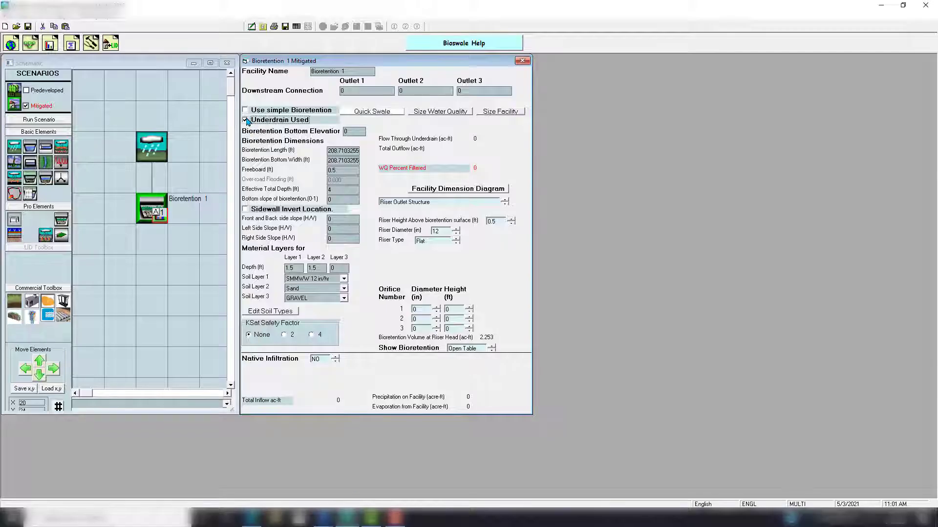
{"action": "left_click", "coordinate": [246, 110]}
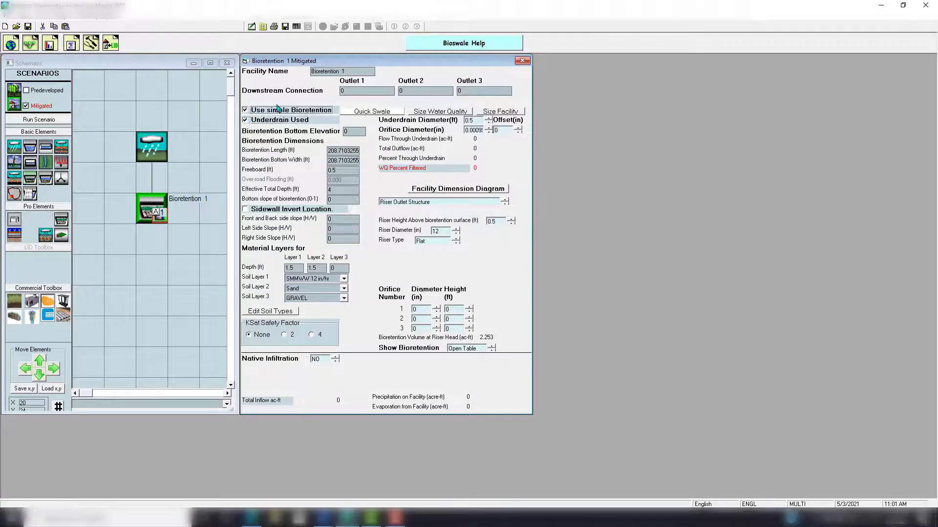
Step: Run the Mitigated scenario and read the guide from Step 3 to the material layer settings in Step 4
{"action": "left_click", "coordinate": [57, 119]}
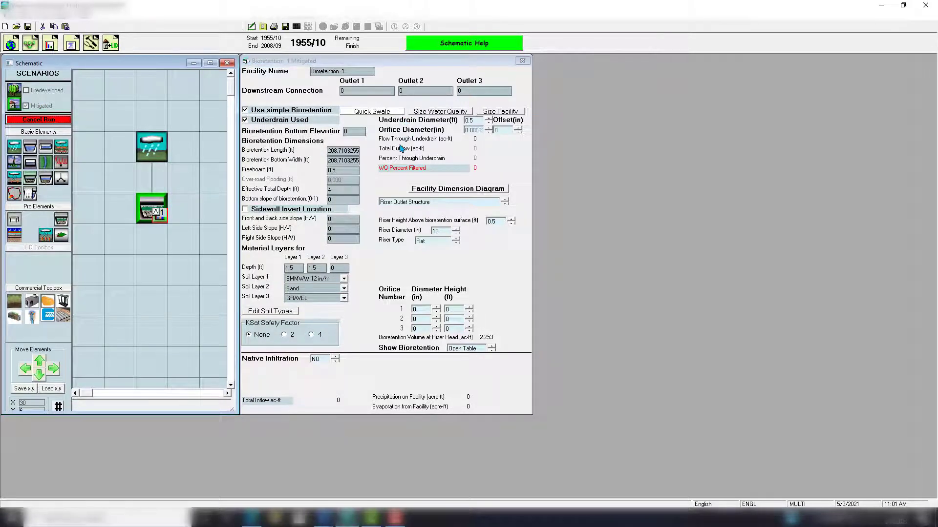
{"action": "key", "text": "alt+Tab"}
{"action": "scroll", "coordinate": [445, 194], "scroll_direction": "down", "scroll_amount": 2}
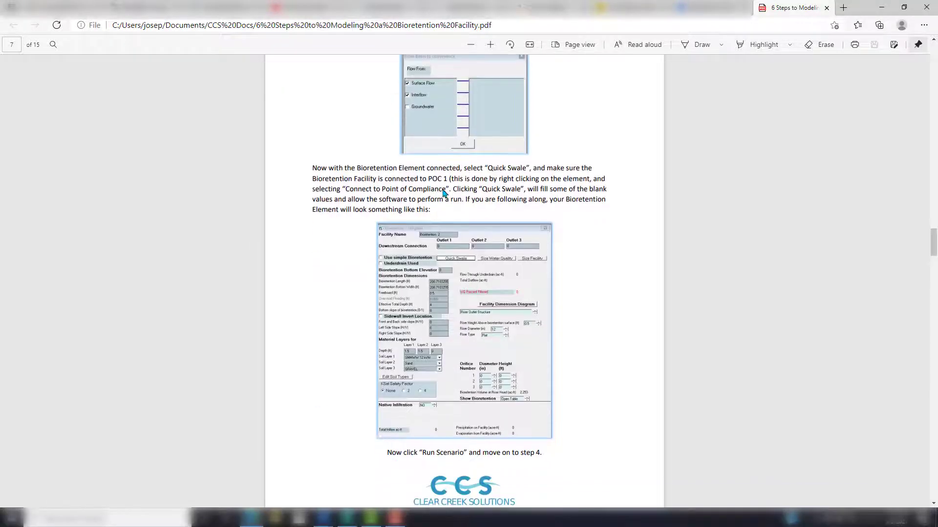
{"action": "scroll", "coordinate": [445, 193], "scroll_direction": "up", "scroll_amount": 10}
{"action": "scroll", "coordinate": [443, 190], "scroll_direction": "up", "scroll_amount": 4}
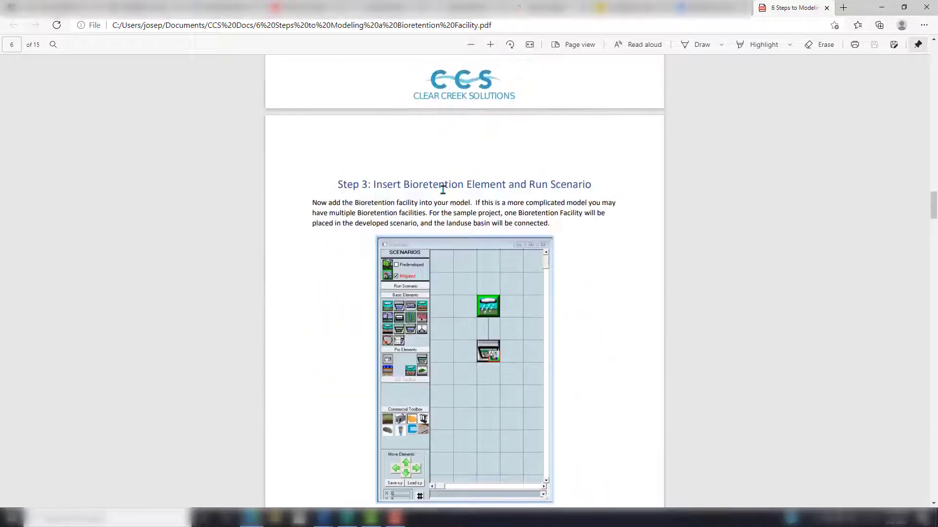
{"action": "scroll", "coordinate": [443, 190], "scroll_direction": "down", "scroll_amount": 15}
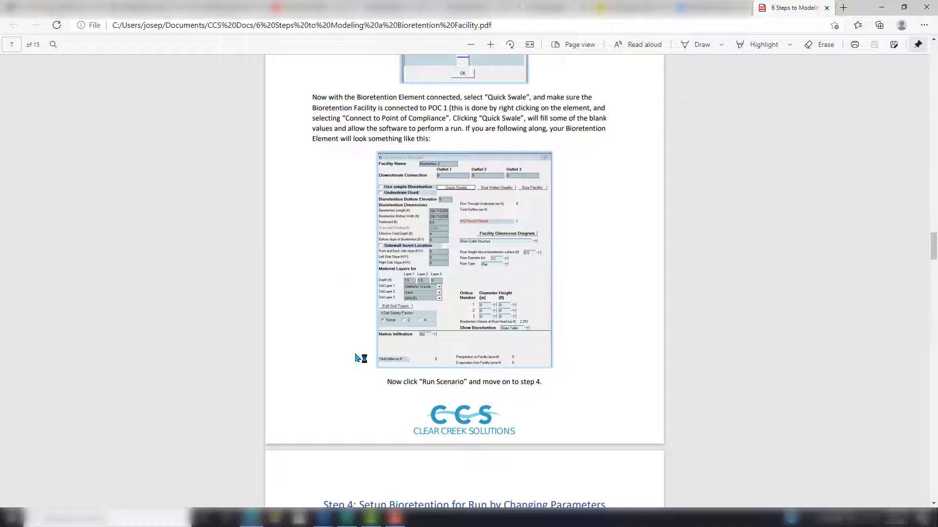
{"action": "scroll", "coordinate": [456, 363], "scroll_direction": "down", "scroll_amount": 6}
{"action": "scroll", "coordinate": [482, 254], "scroll_direction": "down", "scroll_amount": 4}
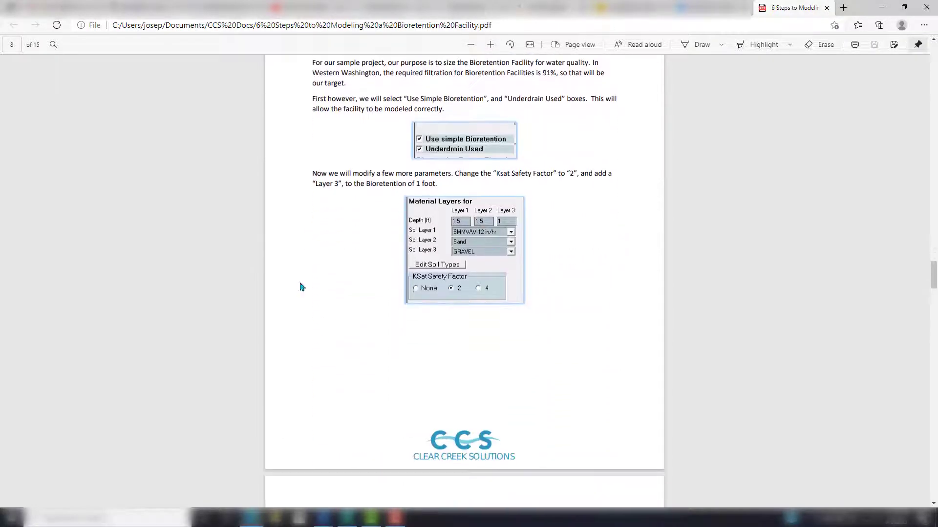
Step: In WWHM2012, set the bioretention's KSat Safety Factor to 2 and its Layer 3 depth to 1 ft
{"action": "left_click", "coordinate": [347, 518]}
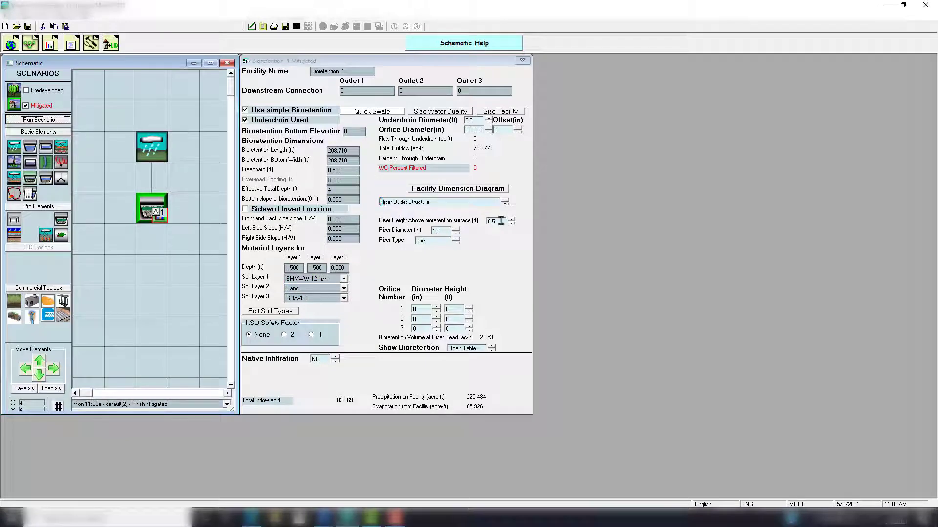
{"action": "left_click", "coordinate": [284, 336]}
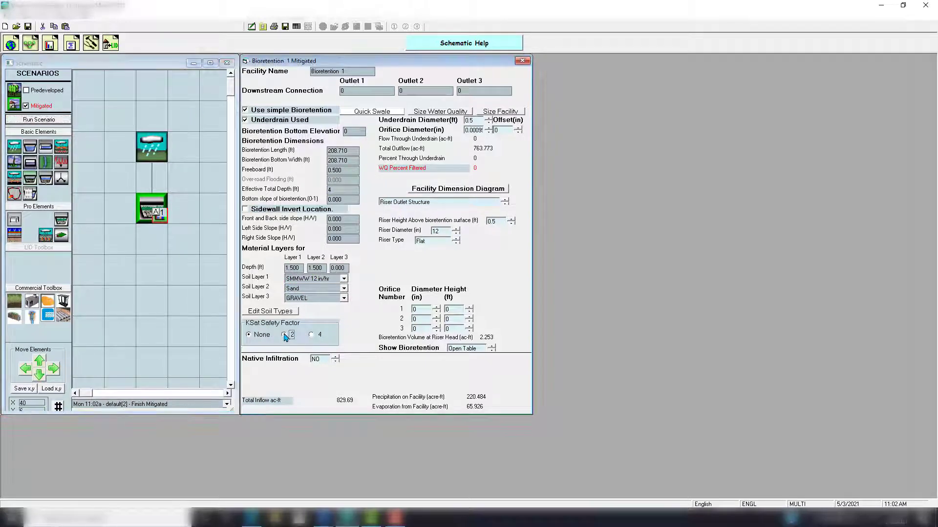
{"action": "double_click", "coordinate": [333, 268]}
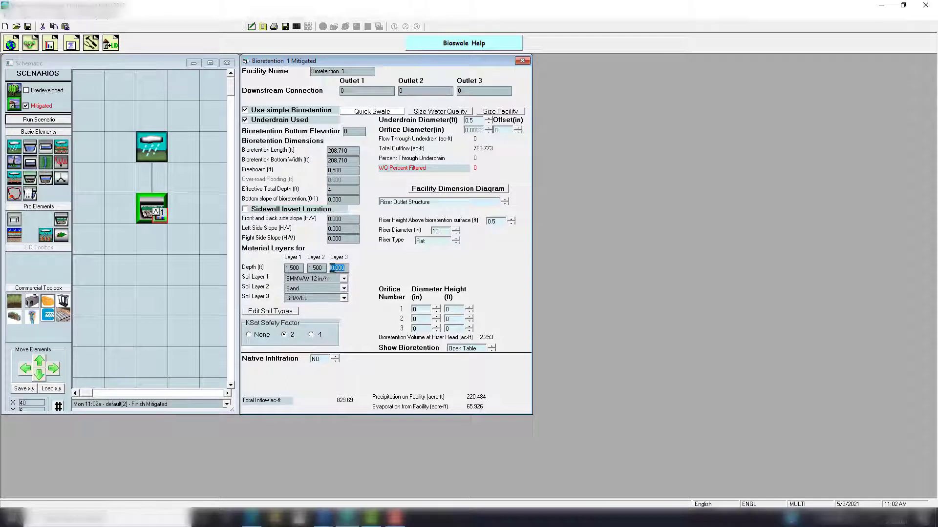
{"action": "left_click", "coordinate": [332, 268]}
Step: Check the guide's example of the configured facility and its Step 5 instructions for water quality sizing
{"action": "left_click", "coordinate": [275, 517]}
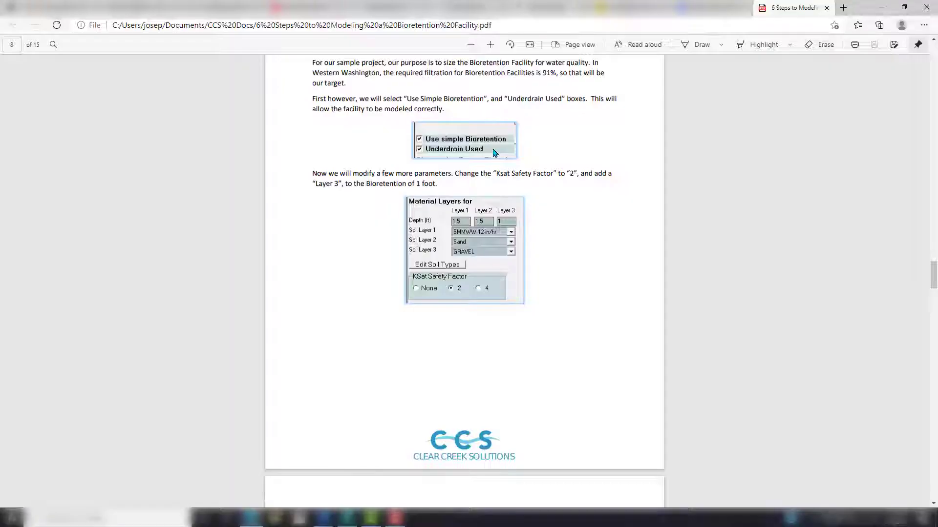
{"action": "scroll", "coordinate": [513, 223], "scroll_direction": "down", "scroll_amount": 6}
{"action": "scroll", "coordinate": [511, 224], "scroll_direction": "up", "scroll_amount": 4}
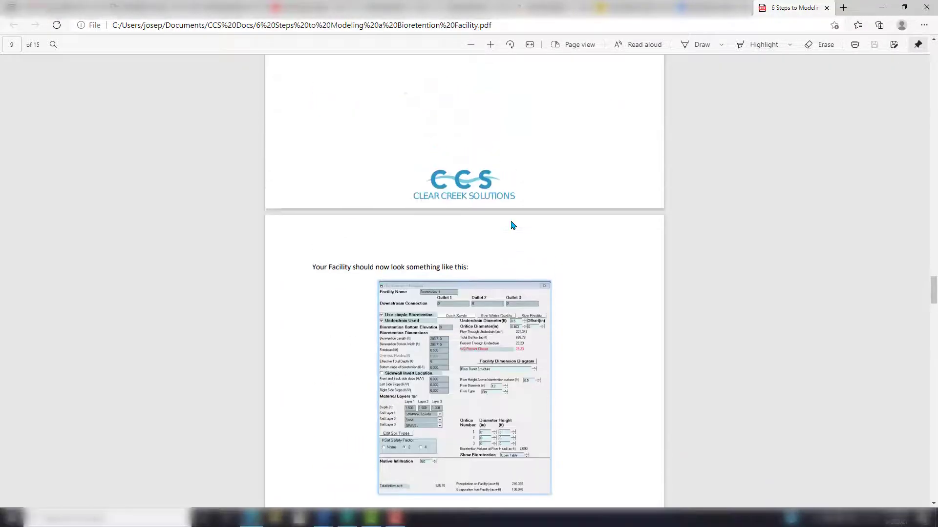
{"action": "scroll", "coordinate": [449, 151], "scroll_direction": "down", "scroll_amount": 5}
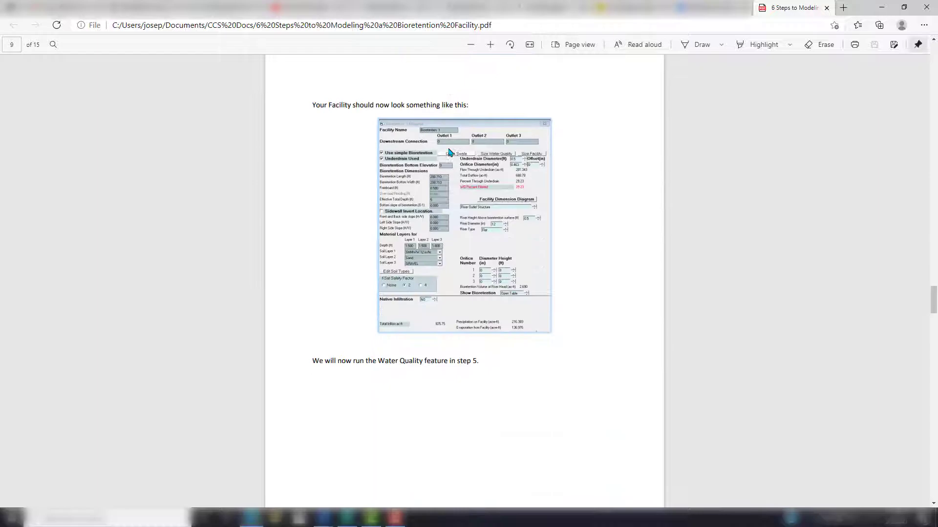
{"action": "left_click", "coordinate": [348, 518]}
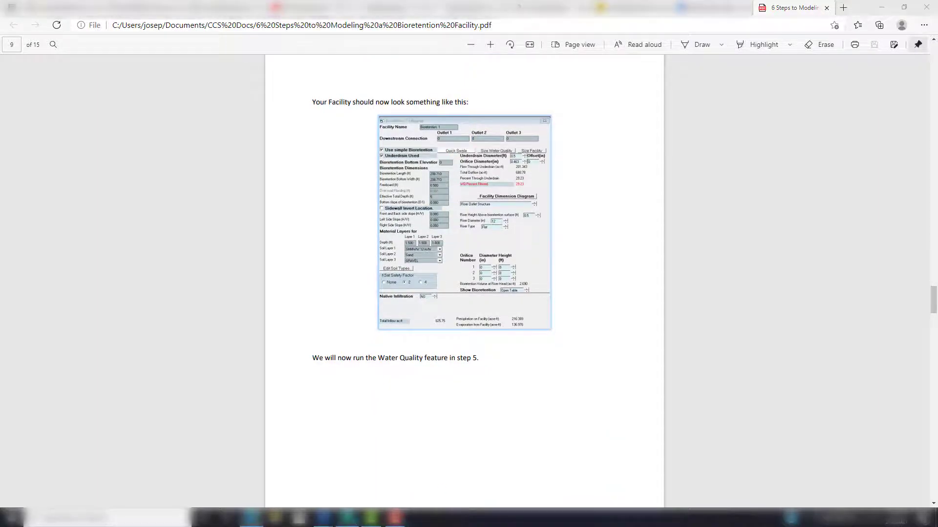
{"action": "left_click", "coordinate": [275, 518]}
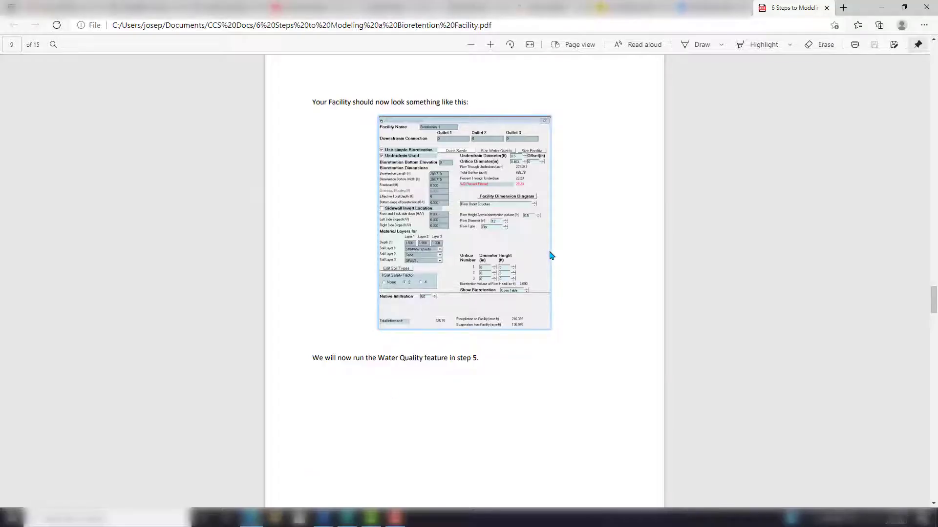
{"action": "scroll", "coordinate": [546, 249], "scroll_direction": "down", "scroll_amount": 5}
{"action": "scroll", "coordinate": [535, 236], "scroll_direction": "down", "scroll_amount": 6}
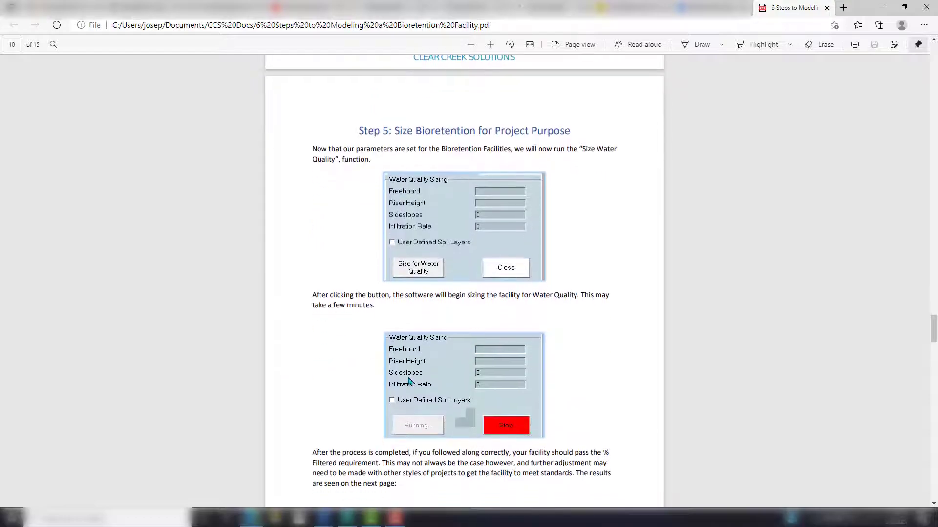
Step: Start Size for Water Quality on the bioretention facility in WWHM2012, leaving User Defined Soil Layers off
{"action": "left_click", "coordinate": [348, 517]}
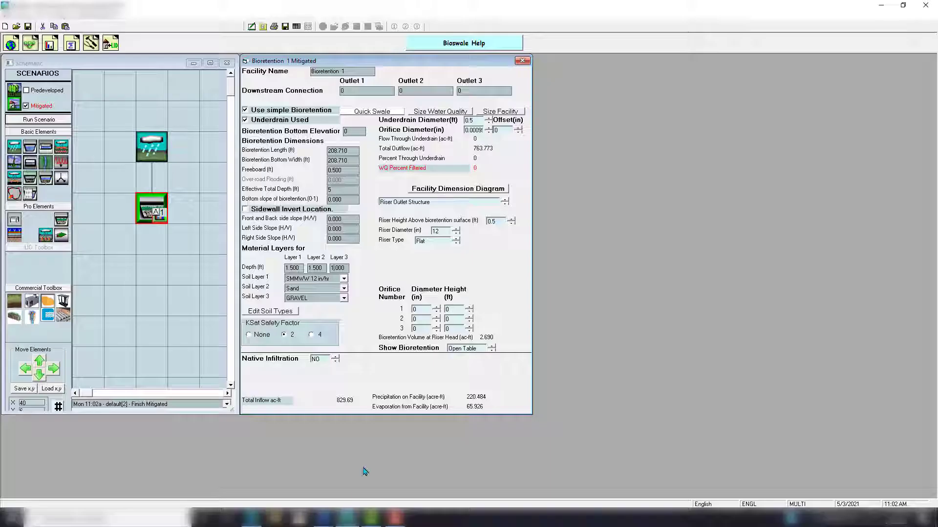
{"action": "left_click", "coordinate": [444, 112]}
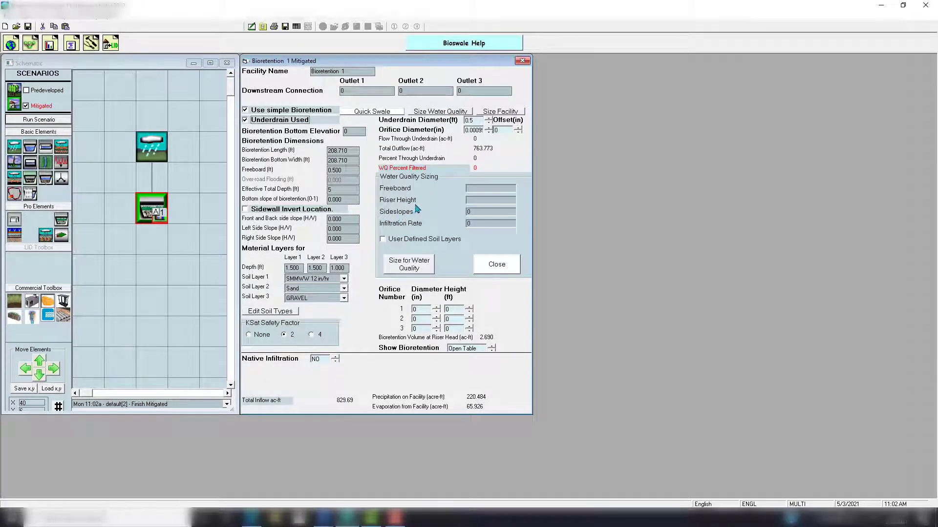
{"action": "left_click", "coordinate": [418, 267]}
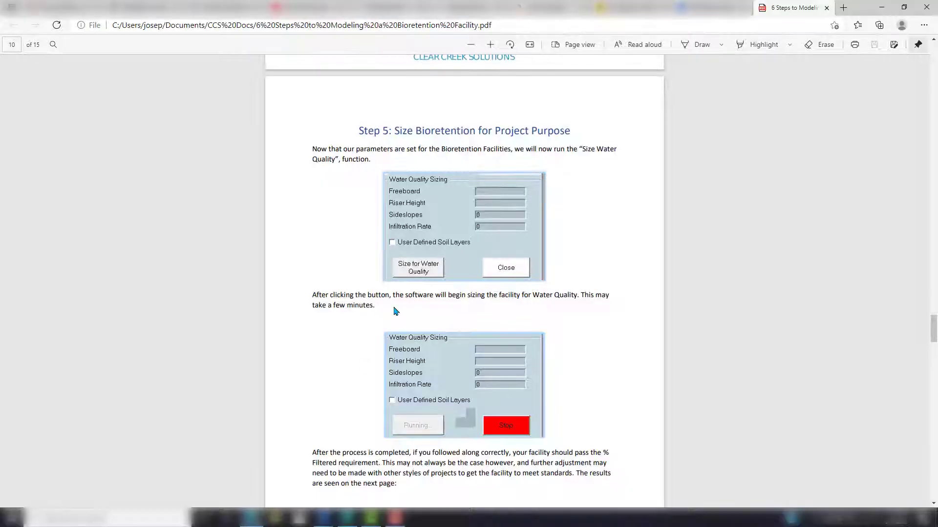
Step: Review the guide's sizing results page, the start of Step 6 and the earlier setup steps
{"action": "left_click", "coordinate": [251, 518]}
{"action": "scroll", "coordinate": [525, 271], "scroll_direction": "down", "scroll_amount": 4}
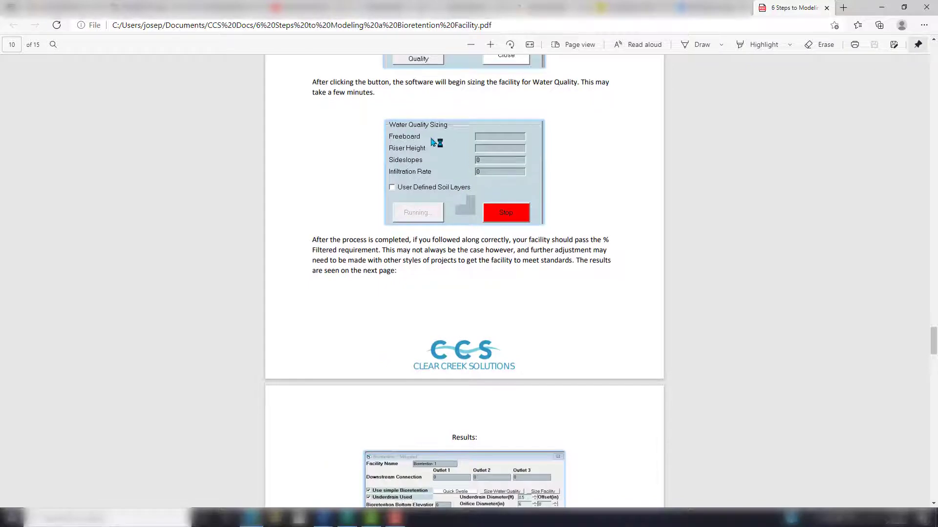
{"action": "scroll", "coordinate": [433, 139], "scroll_direction": "down", "scroll_amount": 1}
{"action": "scroll", "coordinate": [434, 139], "scroll_direction": "down", "scroll_amount": 5}
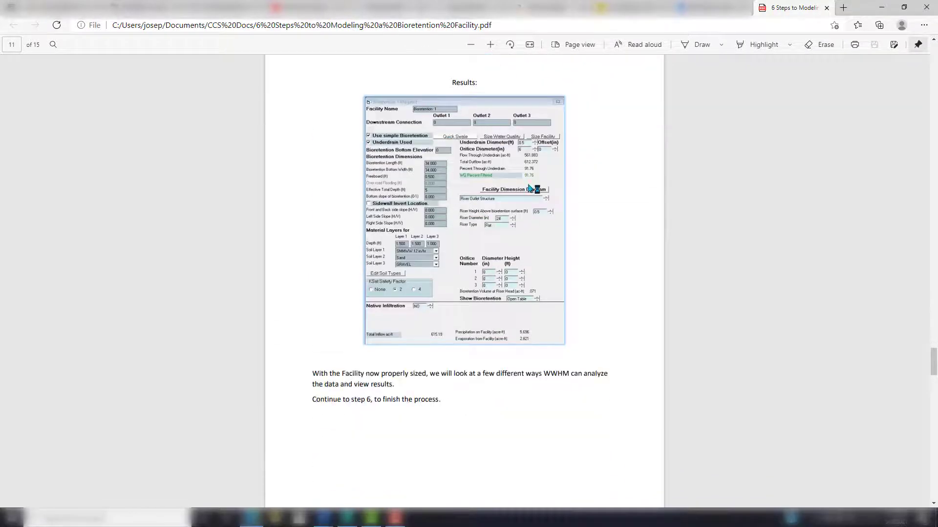
{"action": "scroll", "coordinate": [542, 181], "scroll_direction": "down", "scroll_amount": 5}
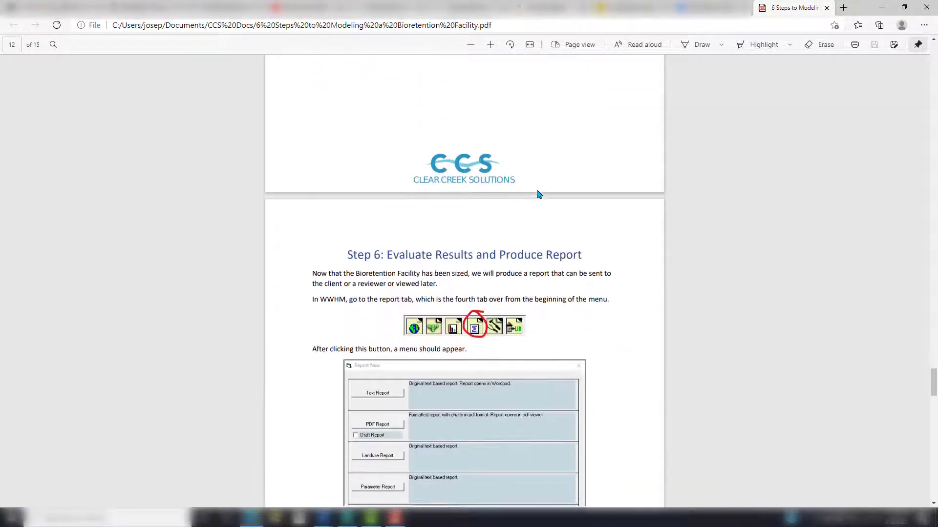
{"action": "scroll", "coordinate": [496, 264], "scroll_direction": "up", "scroll_amount": 7}
{"action": "scroll", "coordinate": [496, 264], "scroll_direction": "up", "scroll_amount": 8}
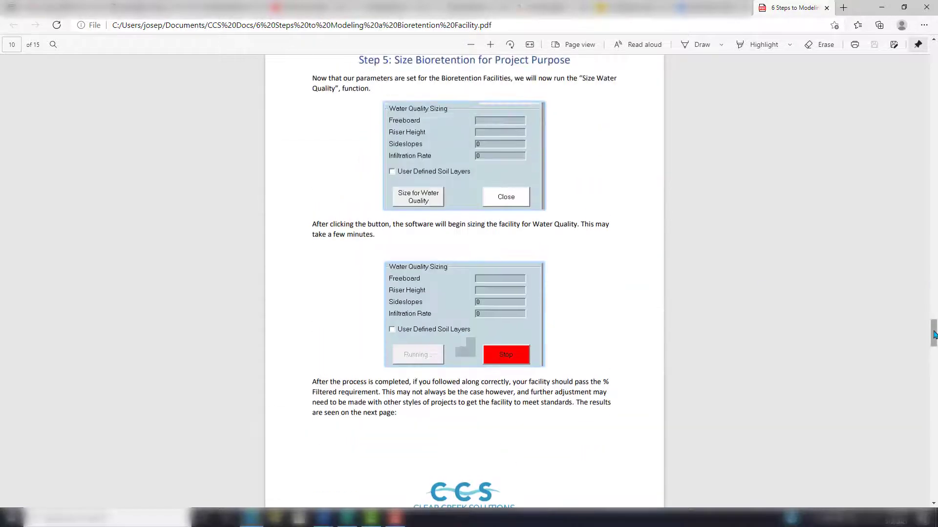
{"action": "left_click_drag", "start_coordinate": [933, 324], "coordinate": [921, 67]}
{"action": "scroll", "coordinate": [671, 192], "scroll_direction": "down", "scroll_amount": 20}
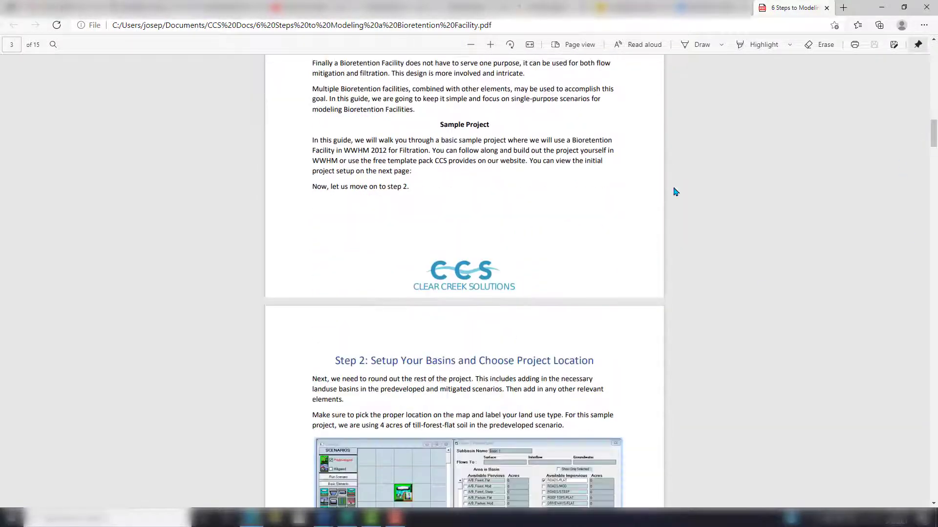
{"action": "left_click_drag", "start_coordinate": [932, 188], "coordinate": [930, 310]}
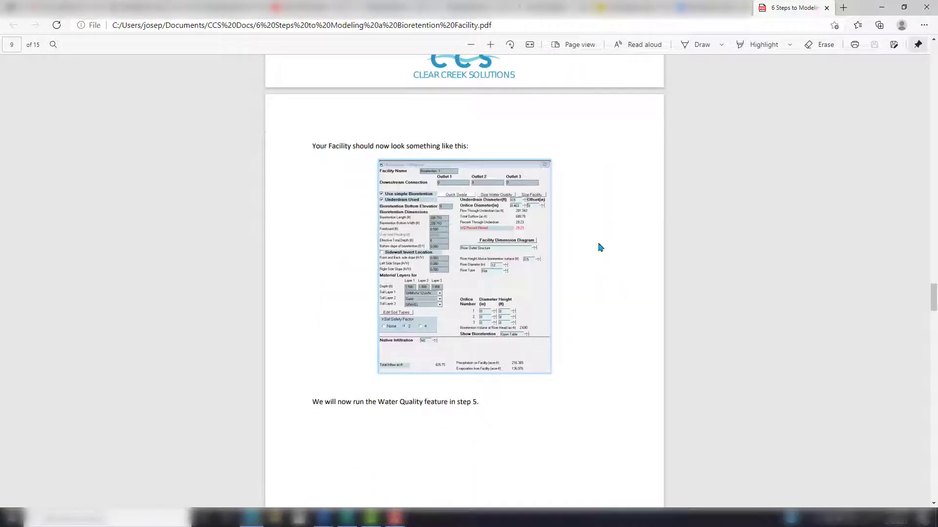
{"action": "scroll", "coordinate": [598, 246], "scroll_direction": "down", "scroll_amount": 6}
Step: Acknowledge the completed sizing in WWHM2012 and check the guide's Results page and Step 6 report instructions
{"action": "key", "text": "alt+Tab"}
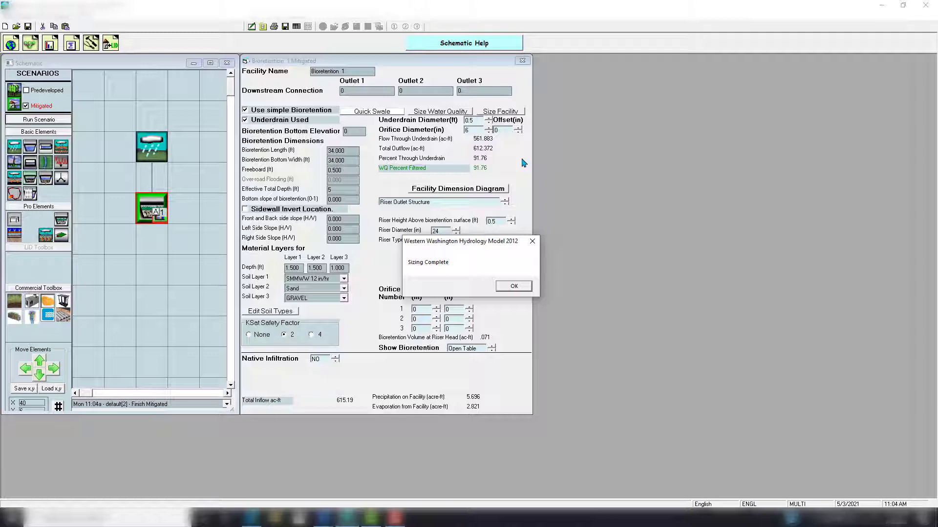
{"action": "left_click", "coordinate": [513, 287]}
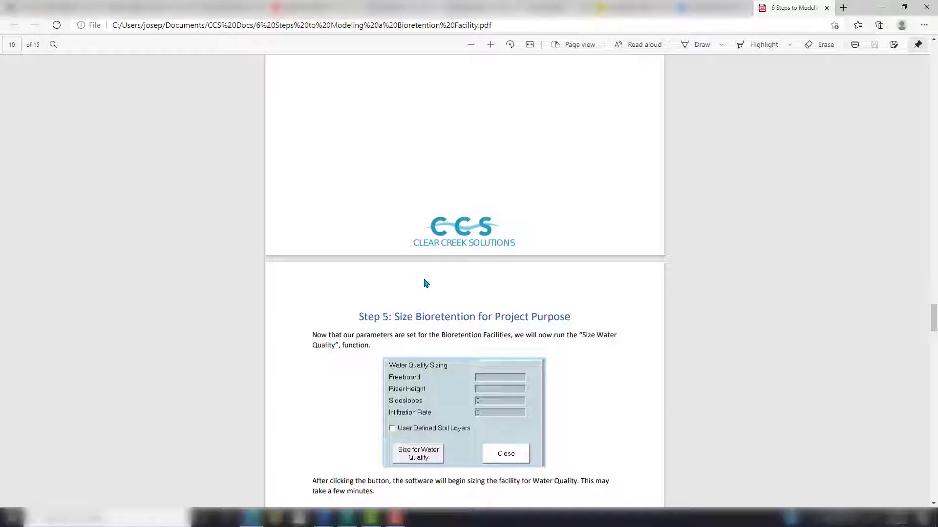
{"action": "scroll", "coordinate": [423, 282], "scroll_direction": "down", "scroll_amount": 15}
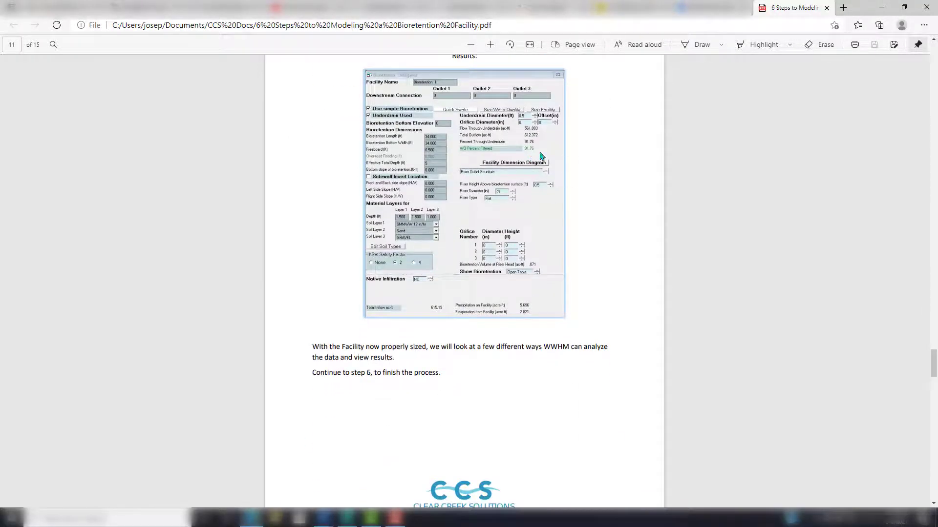
{"action": "scroll", "coordinate": [594, 158], "scroll_direction": "down", "scroll_amount": 8}
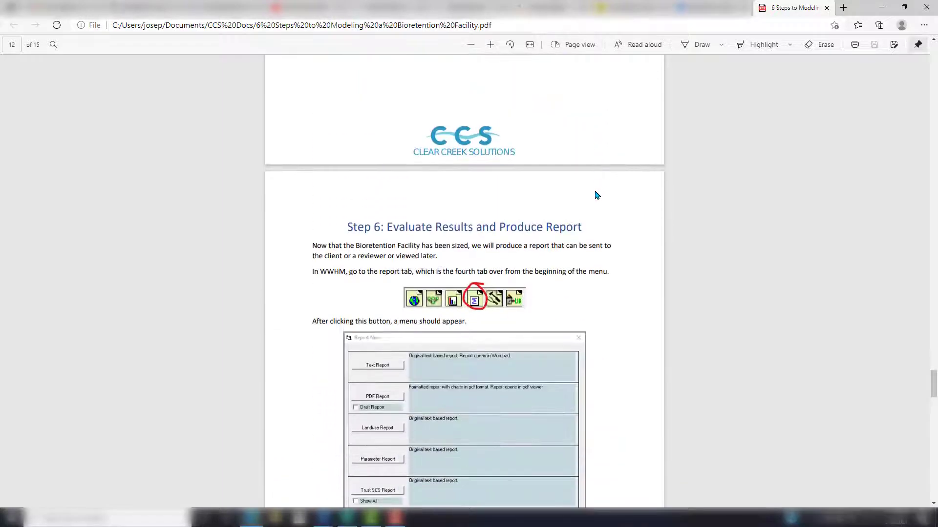
{"action": "scroll", "coordinate": [586, 206], "scroll_direction": "down", "scroll_amount": 3}
Step: Generate the WWHM2012 project report as a PDF with Draft Report off
{"action": "left_click", "coordinate": [348, 518]}
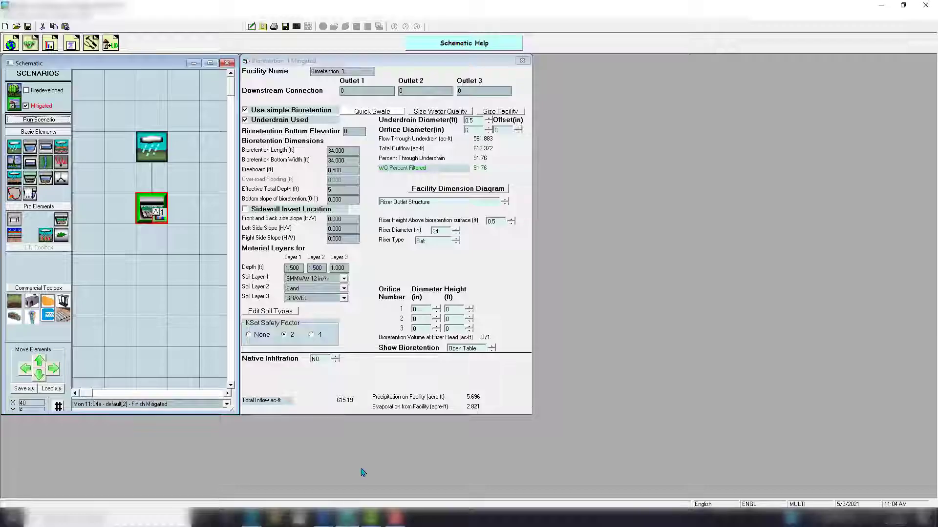
{"action": "left_click", "coordinate": [72, 48]}
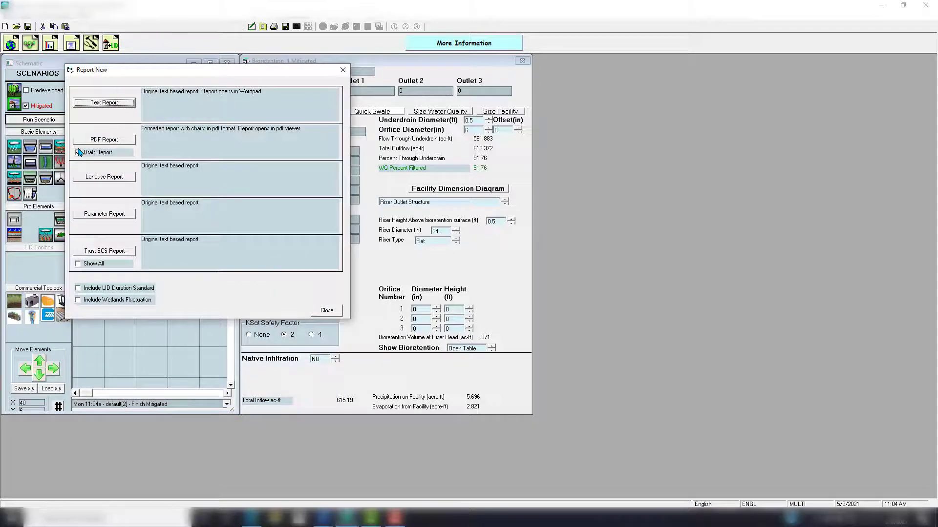
{"action": "left_click", "coordinate": [78, 153]}
{"action": "left_click", "coordinate": [78, 152]}
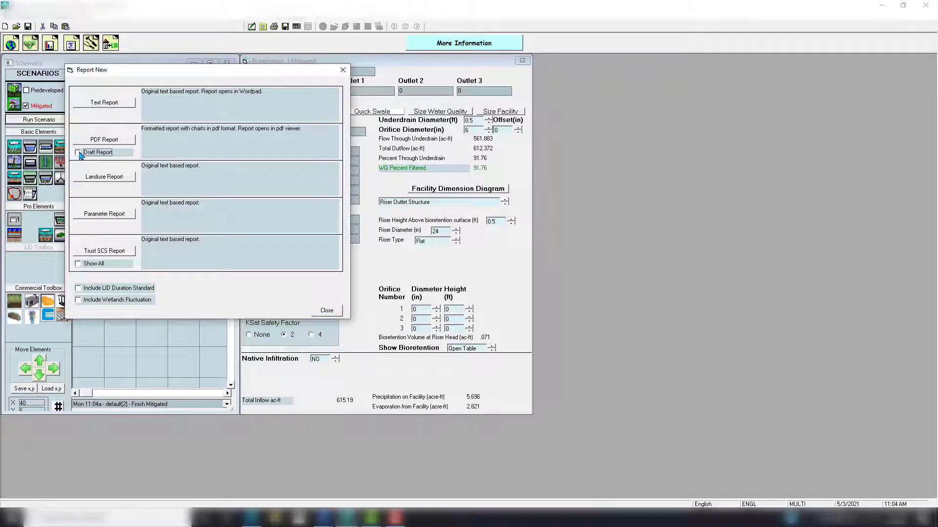
{"action": "left_click", "coordinate": [97, 141]}
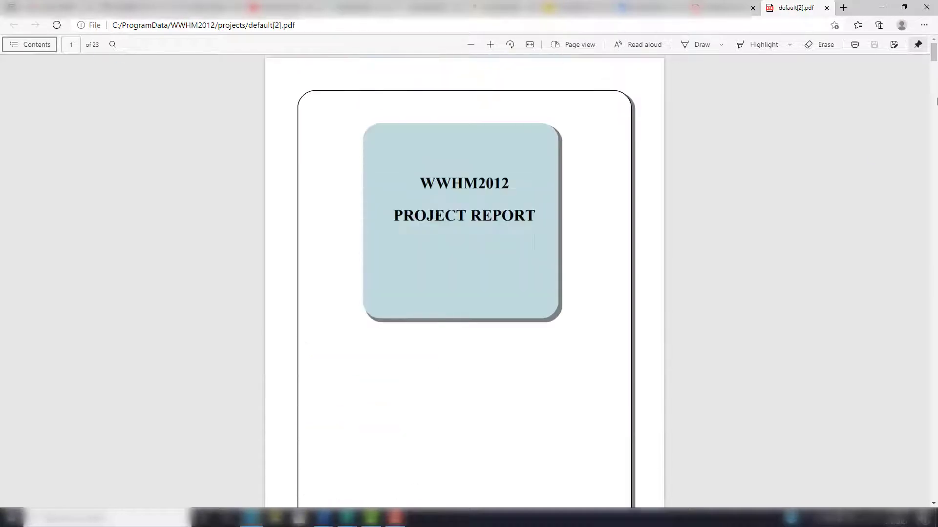
Step: View the generated project report and return to the cover page of the six-step guide
{"action": "left_click_drag", "start_coordinate": [933, 54], "coordinate": [886, 54]}
{"action": "left_click", "coordinate": [723, 7]}
{"action": "left_click_drag", "start_coordinate": [934, 393], "coordinate": [934, 63]}
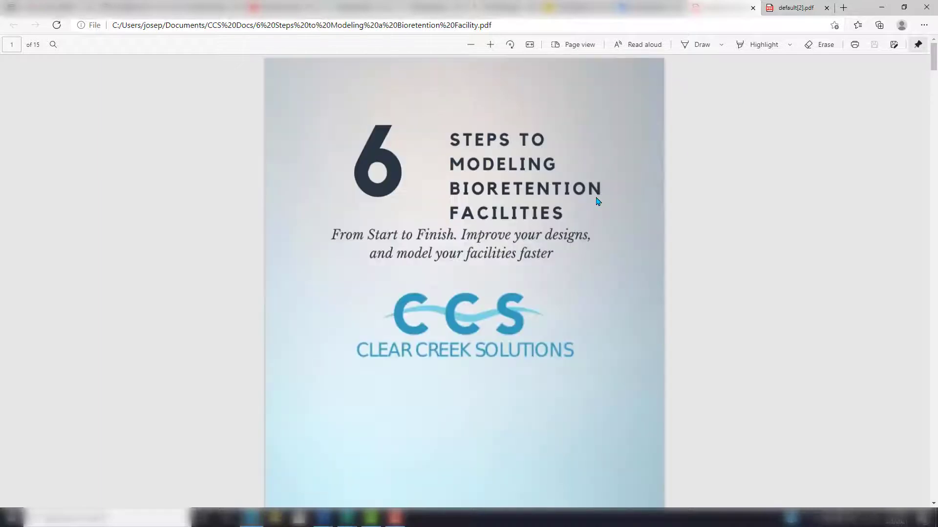